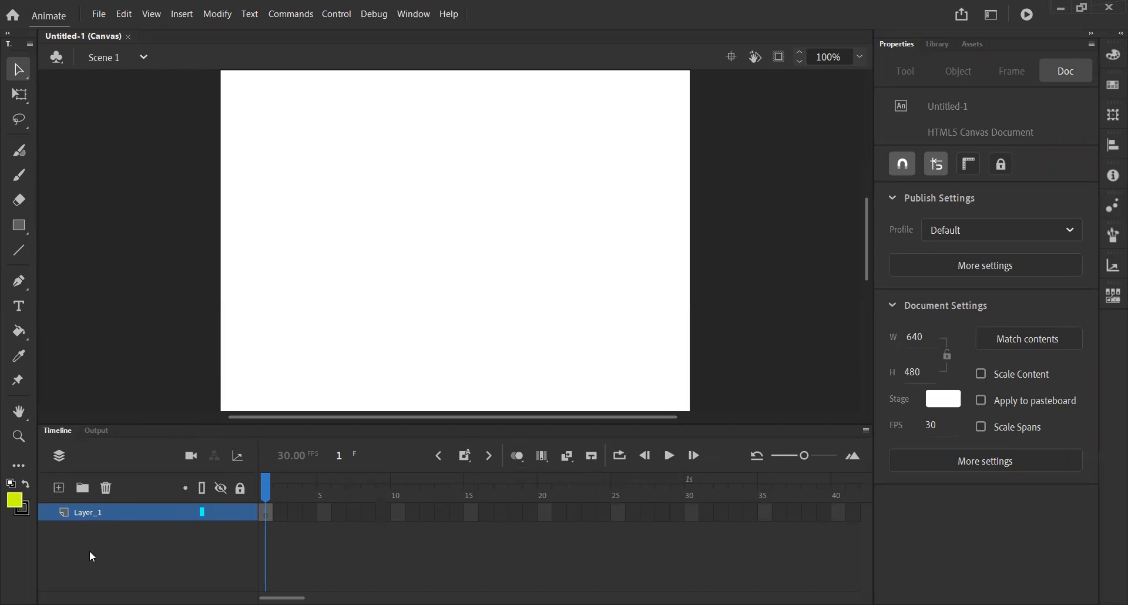
# - Add a new layer above Layer_1 and delete it again
pyautogui.click(59, 489)
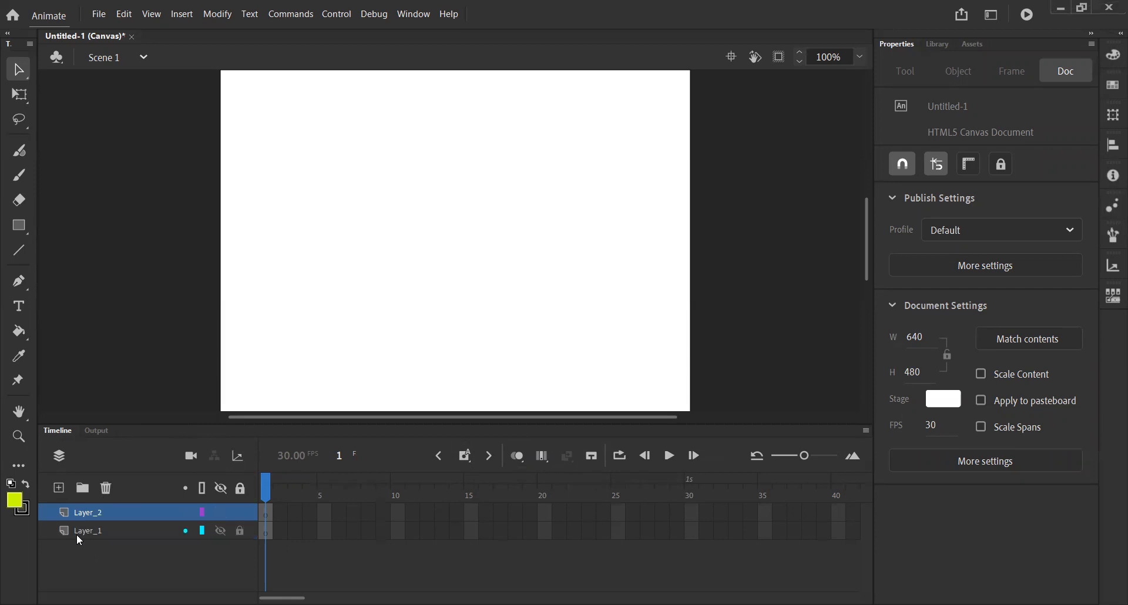
pyautogui.click(92, 527)
pyautogui.click(92, 512)
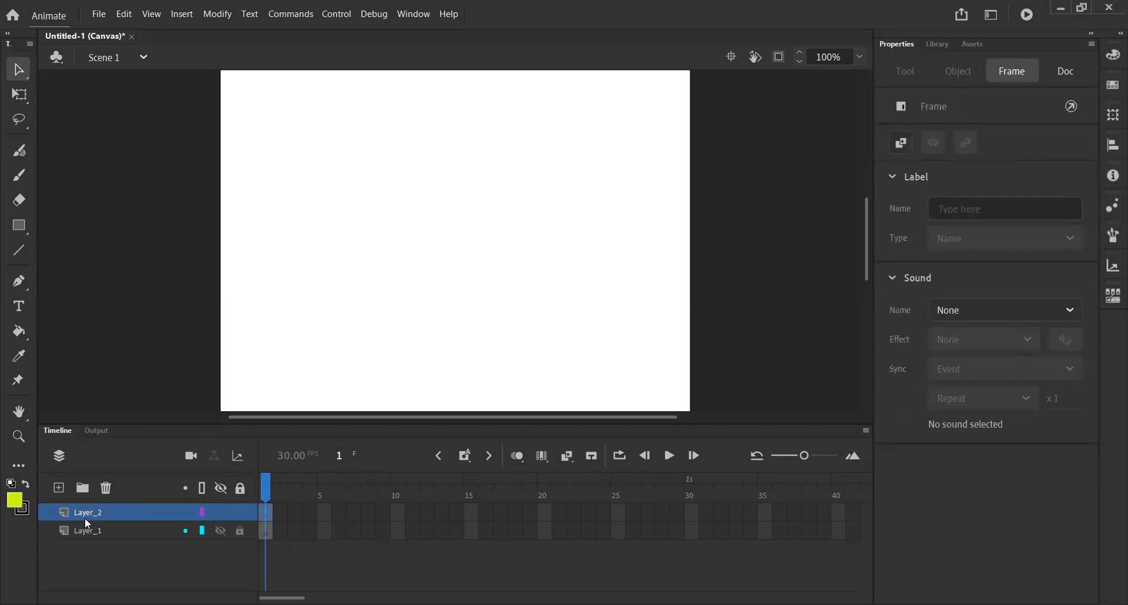
pyautogui.moveTo(84, 517); pyautogui.dragTo(107, 489)
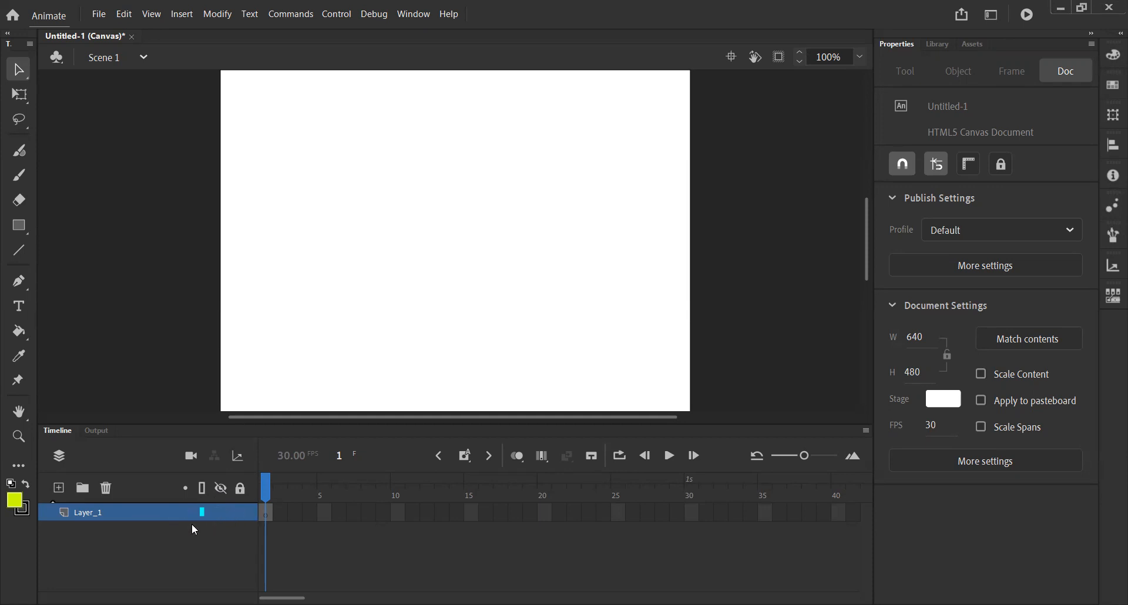
# - Draw a square about 80 px wide on Layer_1 and a circle about 88 px wide on a new layer above it
pyautogui.click(24, 228)
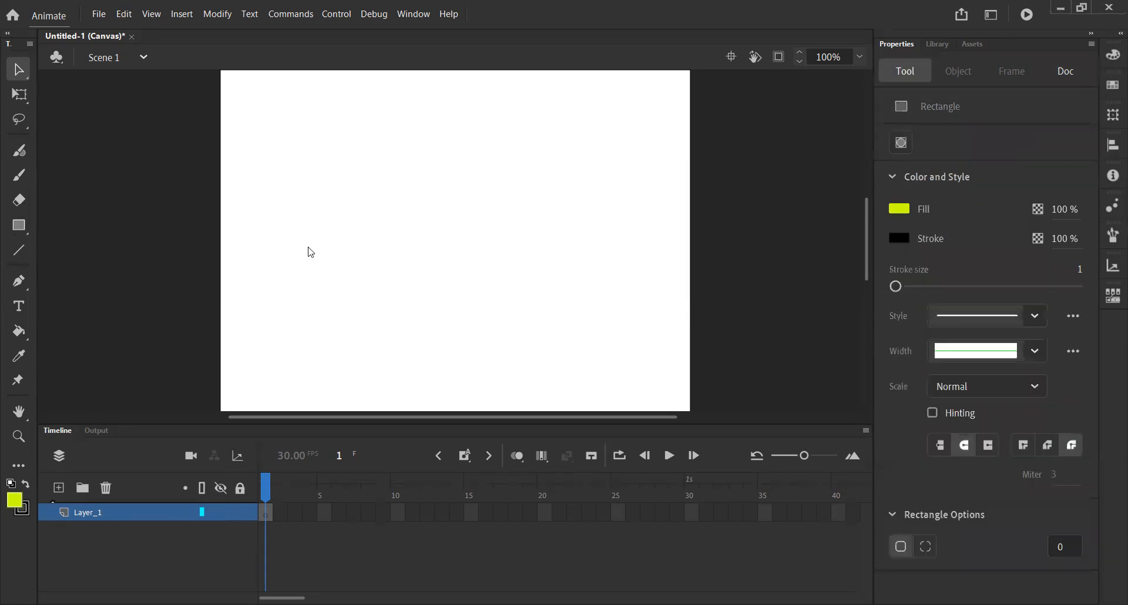
pyautogui.moveTo(312, 176); pyautogui.dragTo(372, 234)
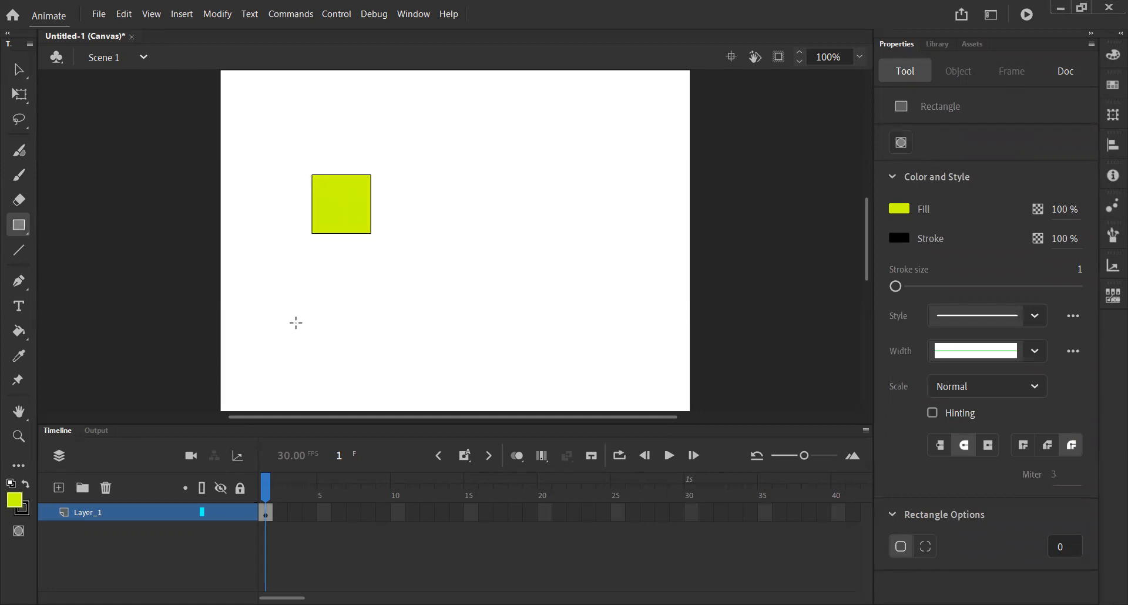
pyautogui.click(58, 488)
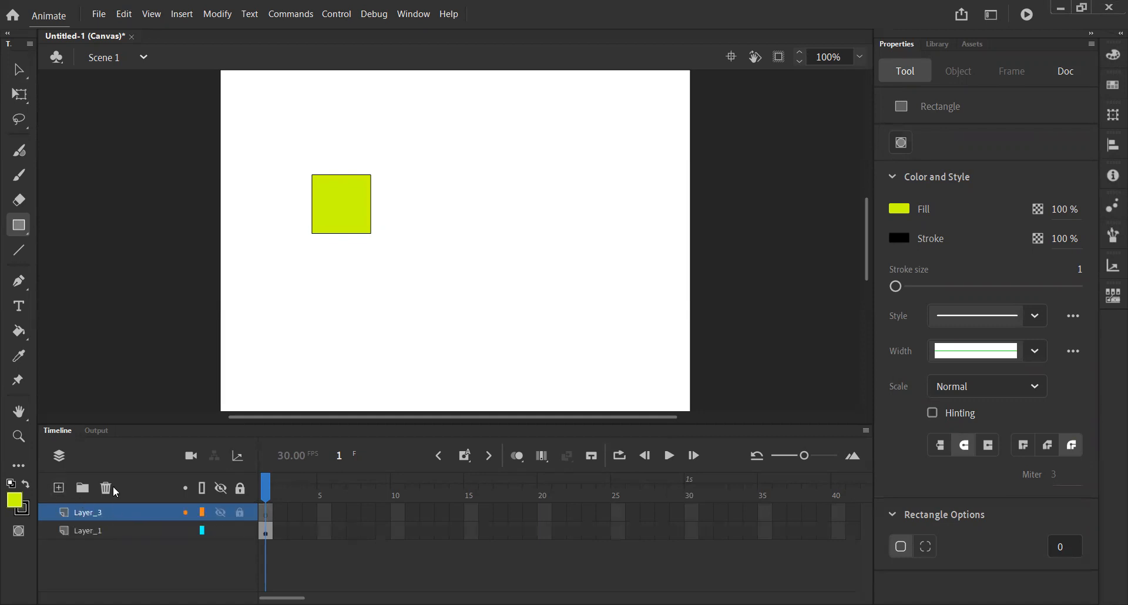
pyautogui.click(25, 229)
pyautogui.click(112, 272)
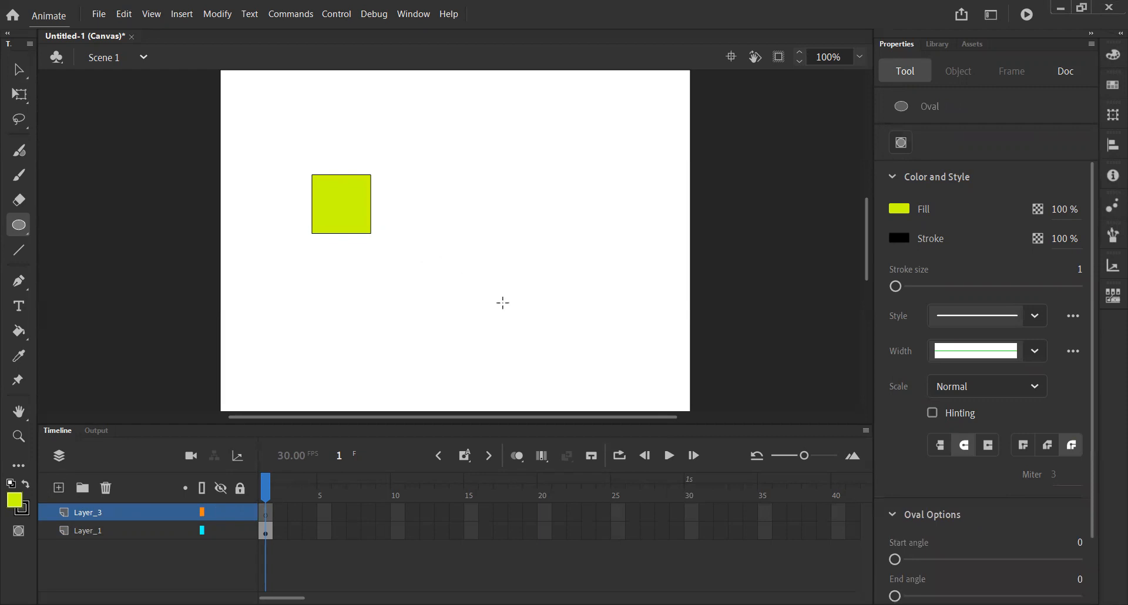
pyautogui.moveTo(451, 259); pyautogui.dragTo(515, 325)
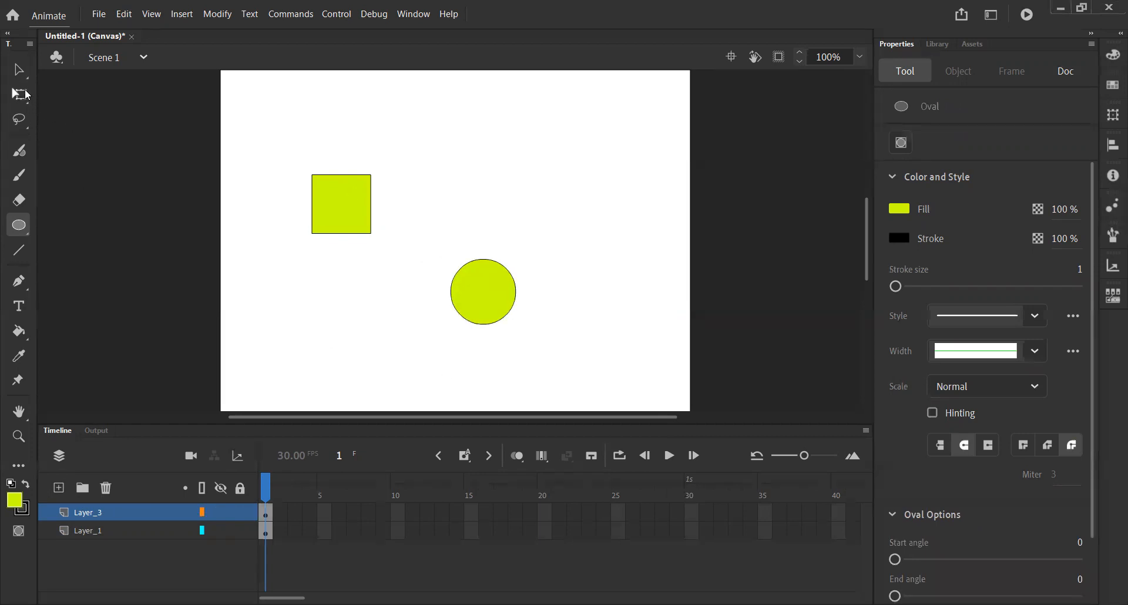
# - Move the circle over the square to test the layer stacking, and undo the move
pyautogui.click(18, 69)
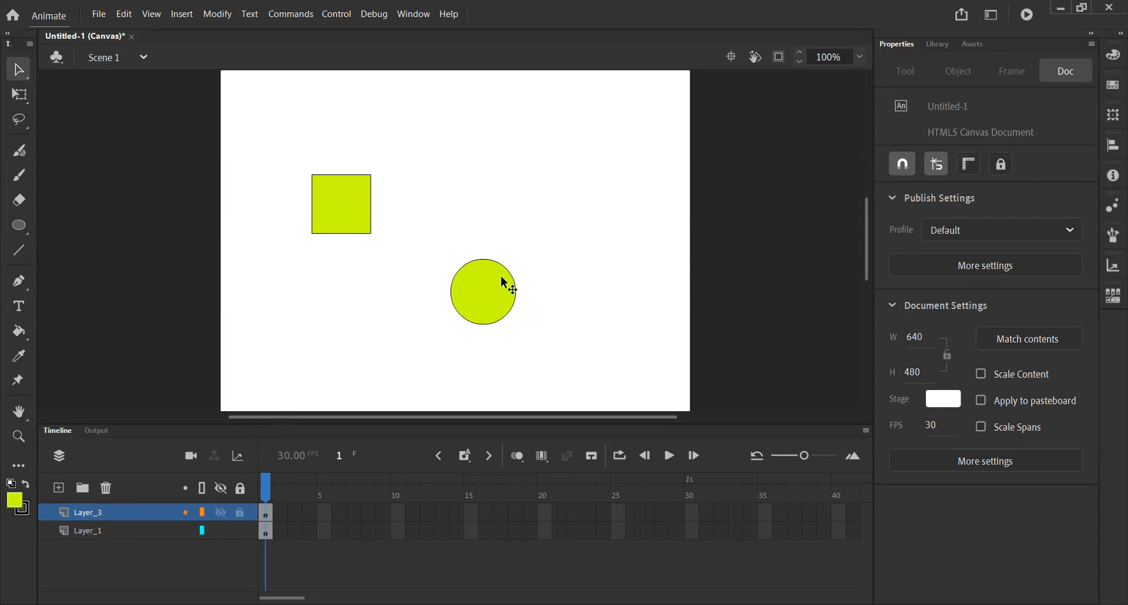
pyautogui.moveTo(448, 238); pyautogui.dragTo(552, 353)
pyautogui.moveTo(479, 301); pyautogui.dragTo(353, 231)
pyautogui.click(390, 337)
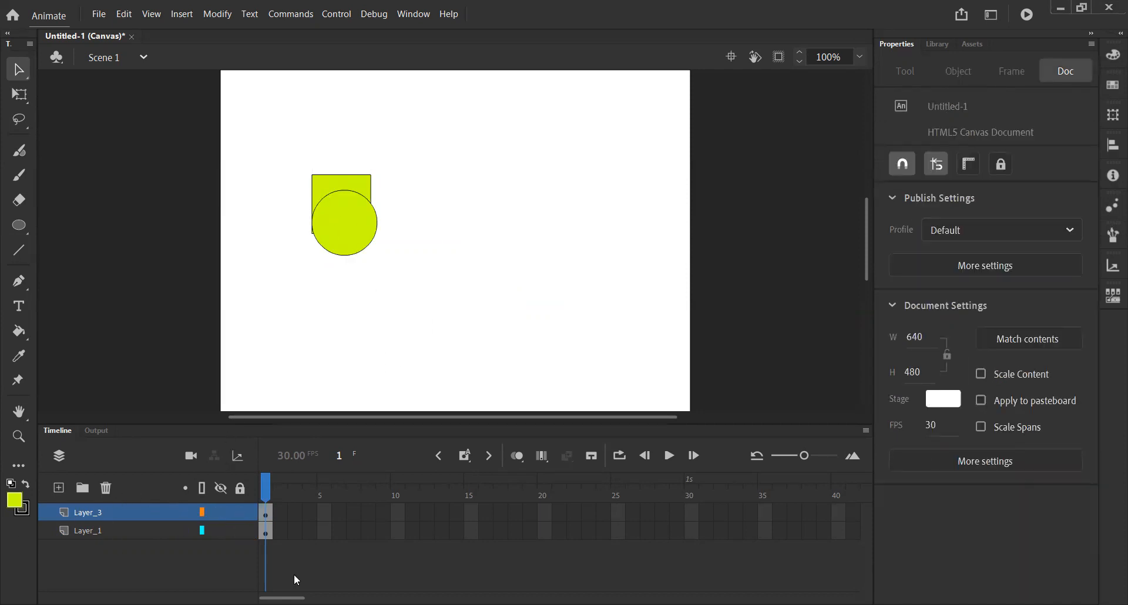
pyautogui.hotkey('ctrl', 'z')
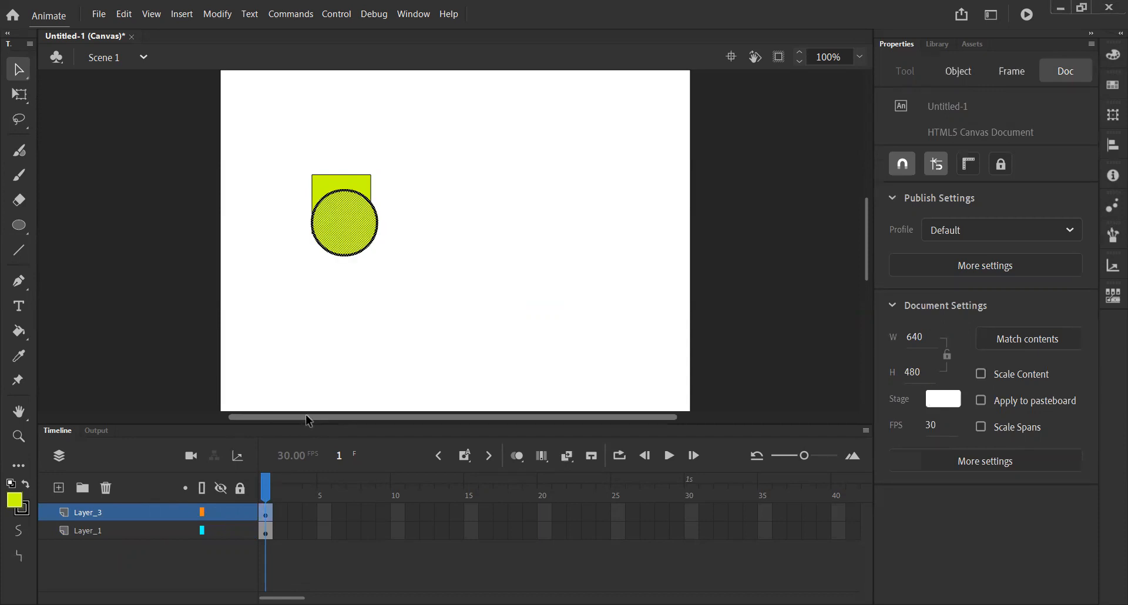
pyautogui.hotkey('ctrl', 'z')
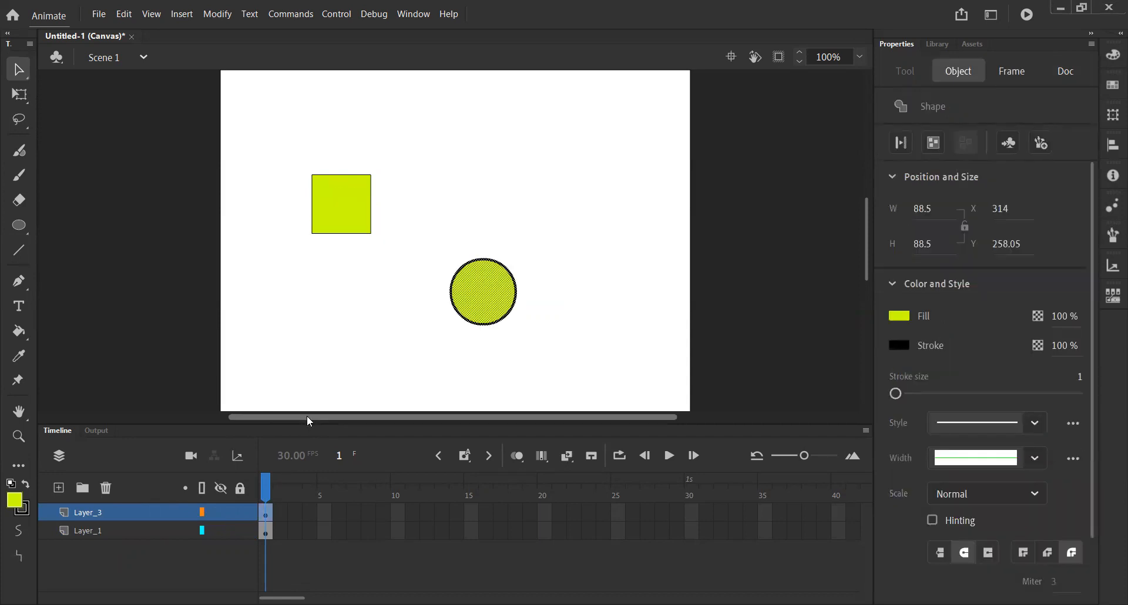
# - Reorder Layer_1 above Layer_3 and test the overlap by moving the square onto the circle and back beside it
pyautogui.click(80, 533)
pyautogui.moveTo(81, 531); pyautogui.dragTo(100, 500)
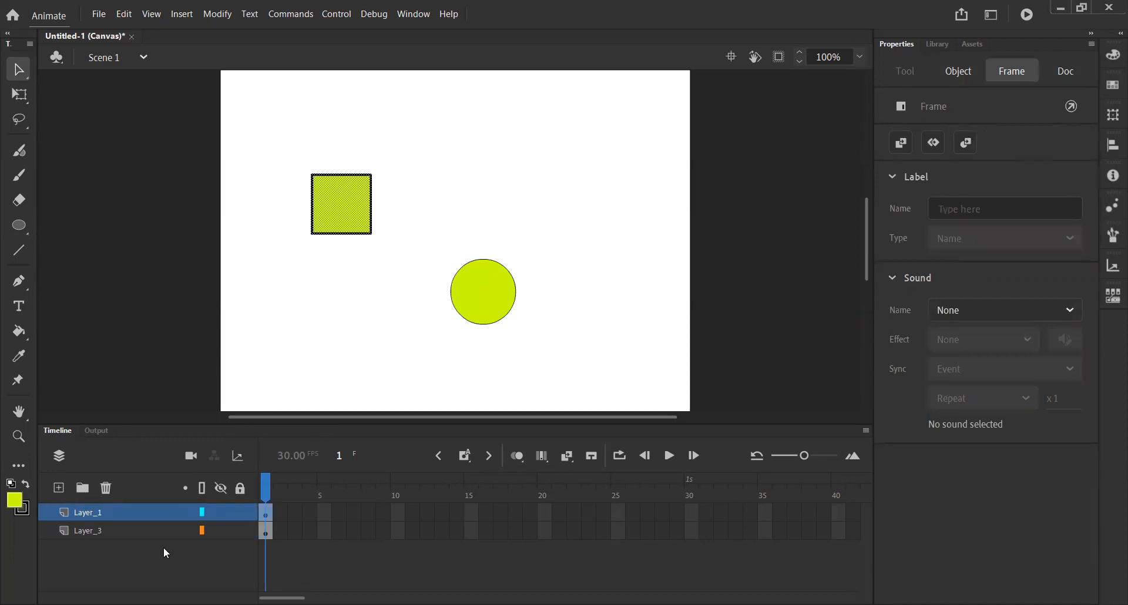
pyautogui.moveTo(336, 206); pyautogui.dragTo(480, 313)
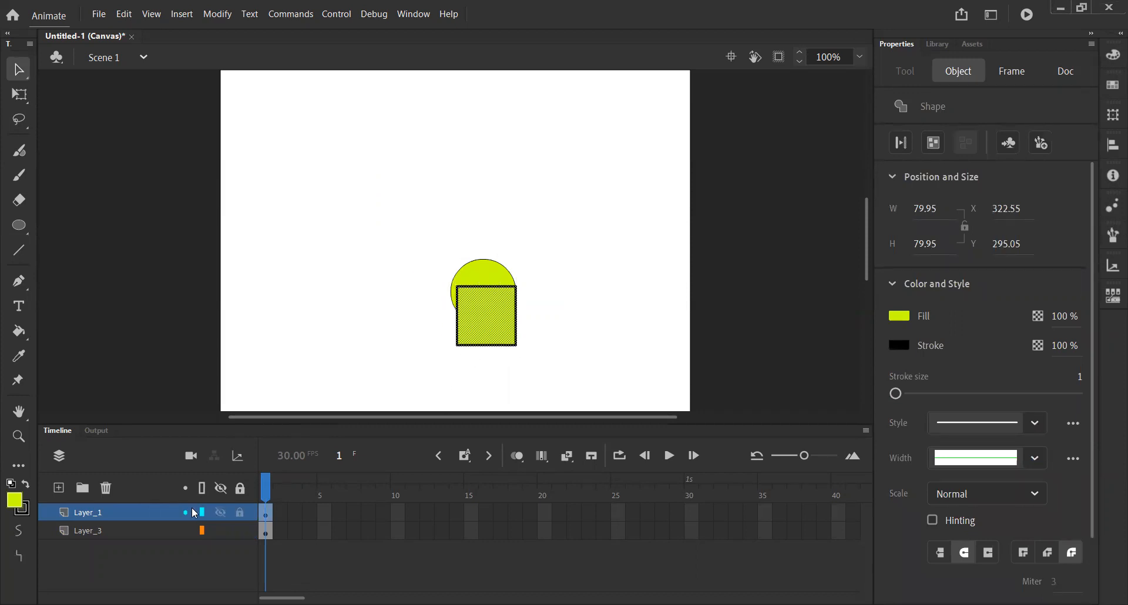
pyautogui.moveTo(504, 322); pyautogui.dragTo(382, 301)
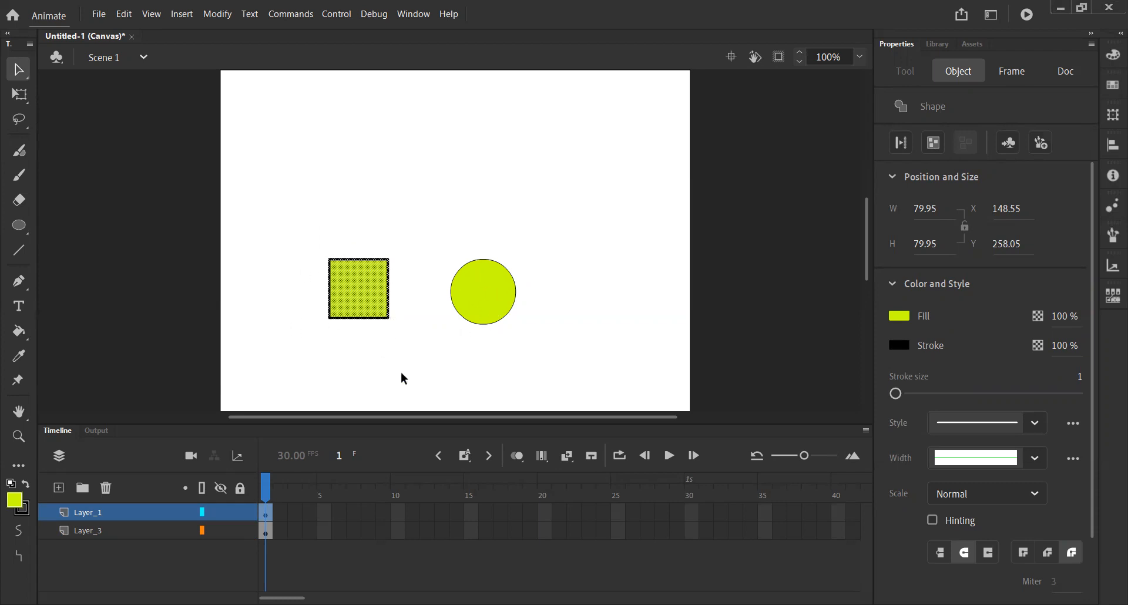
# - Hide Layer_1 and show it again
pyautogui.click(220, 513)
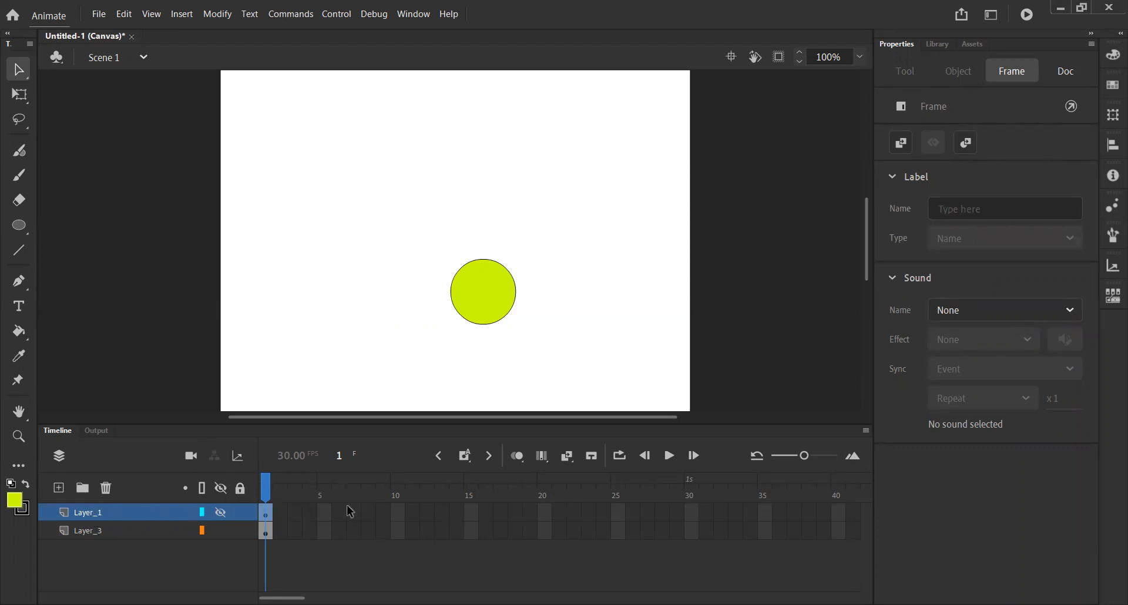
pyautogui.click(223, 511)
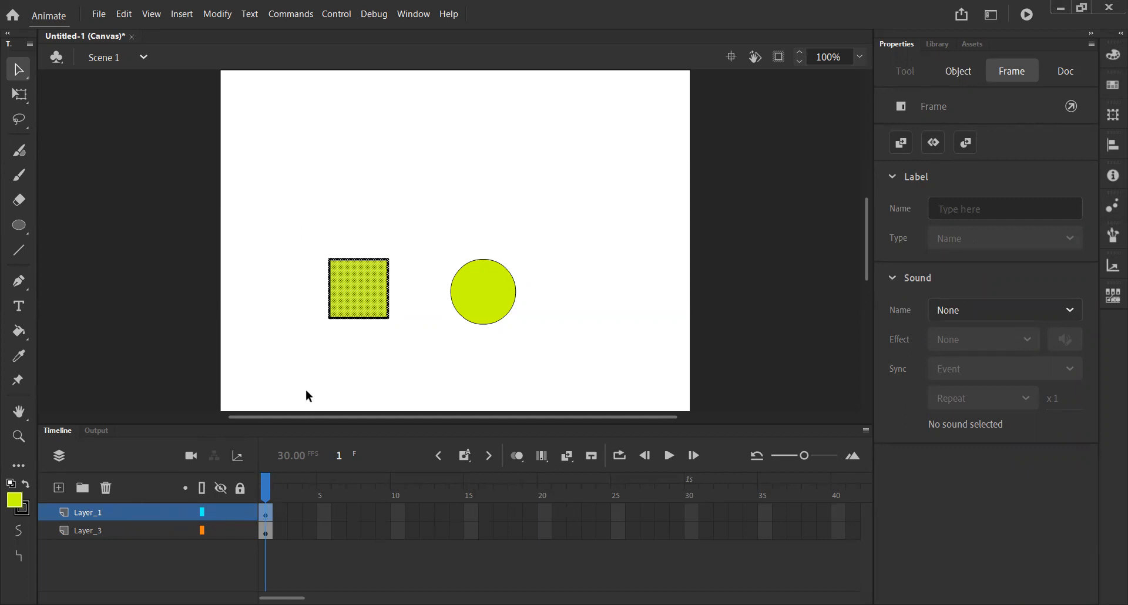
# - Lock Layer_1 and try to select its square and paint on it with the Fluid Brush, declining to unlock the layer
pyautogui.click(240, 513)
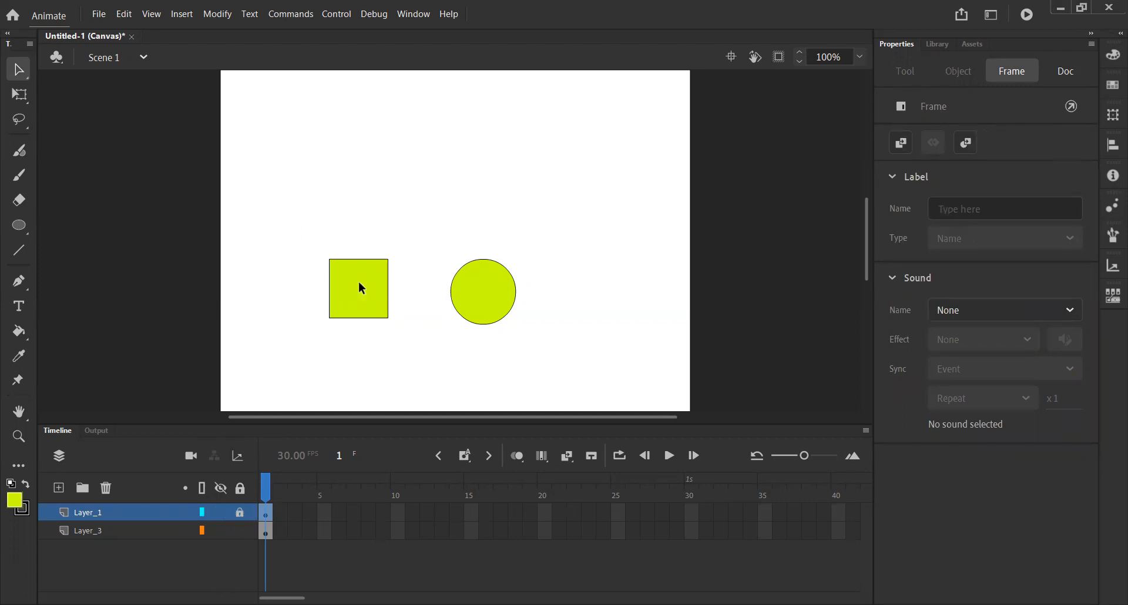
pyautogui.click(354, 301)
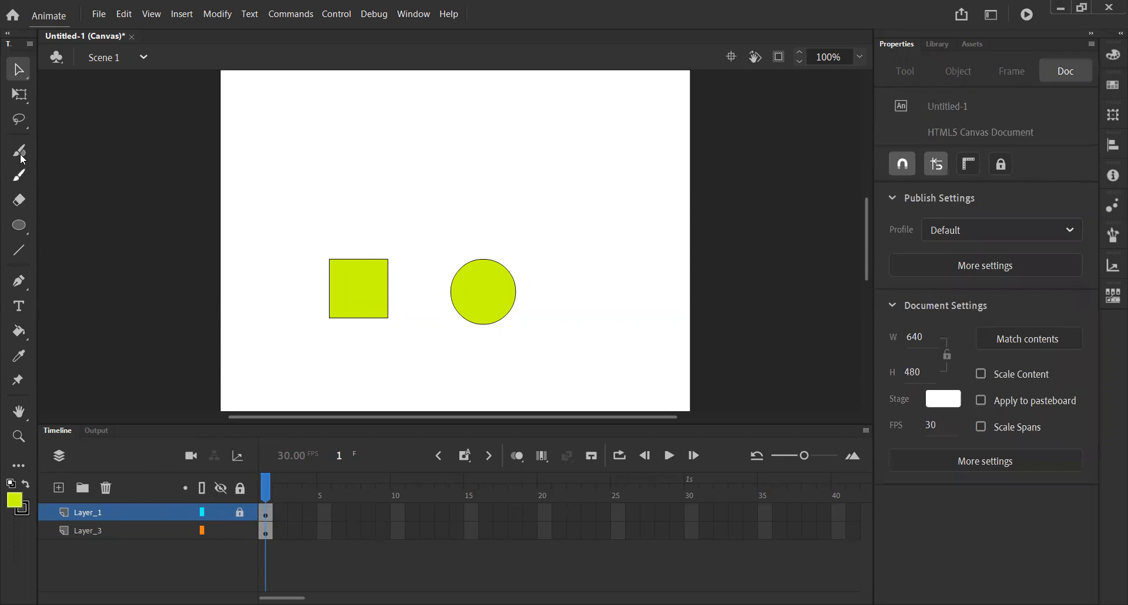
pyautogui.click(19, 150)
pyautogui.click(345, 295)
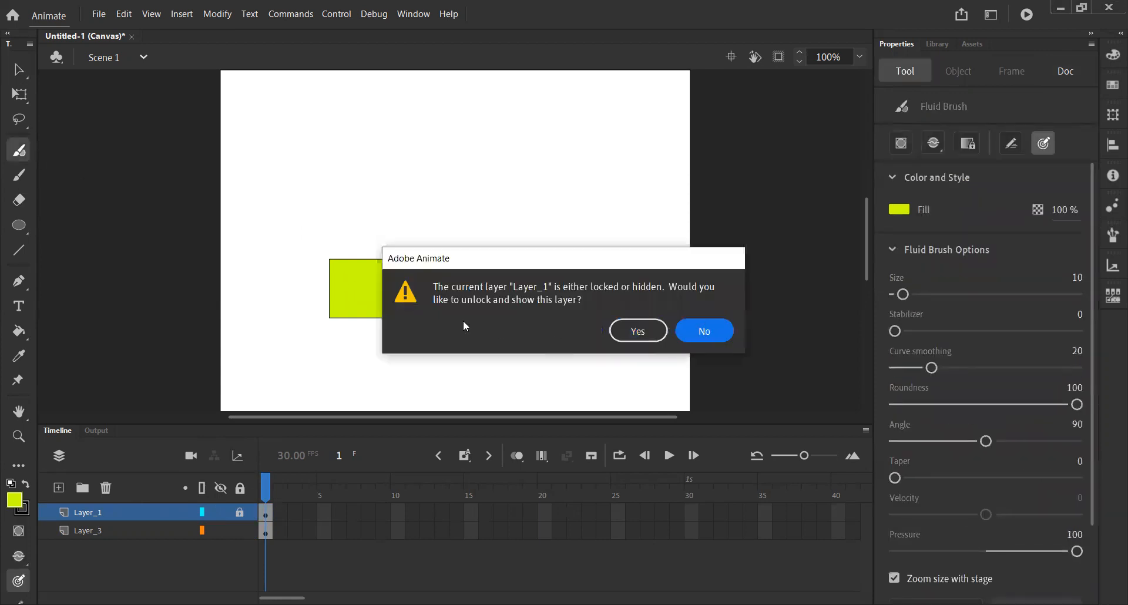
pyautogui.click(703, 332)
pyautogui.press('v')
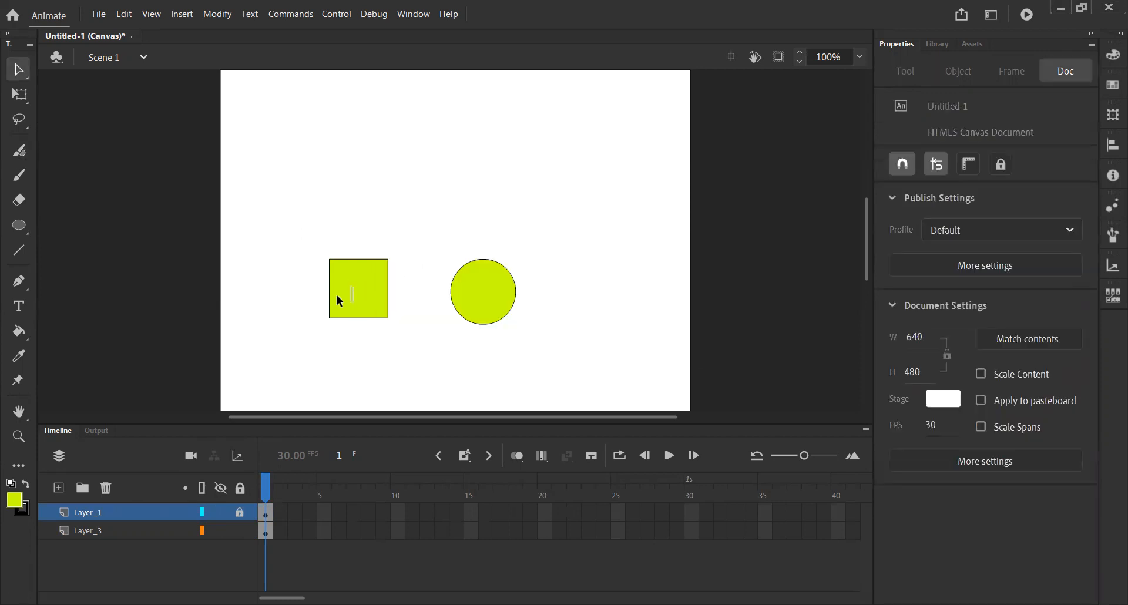
# - Try to draw on the locked Layer_1 with the Oval tool, declining to unlock the layer
pyautogui.click(19, 225)
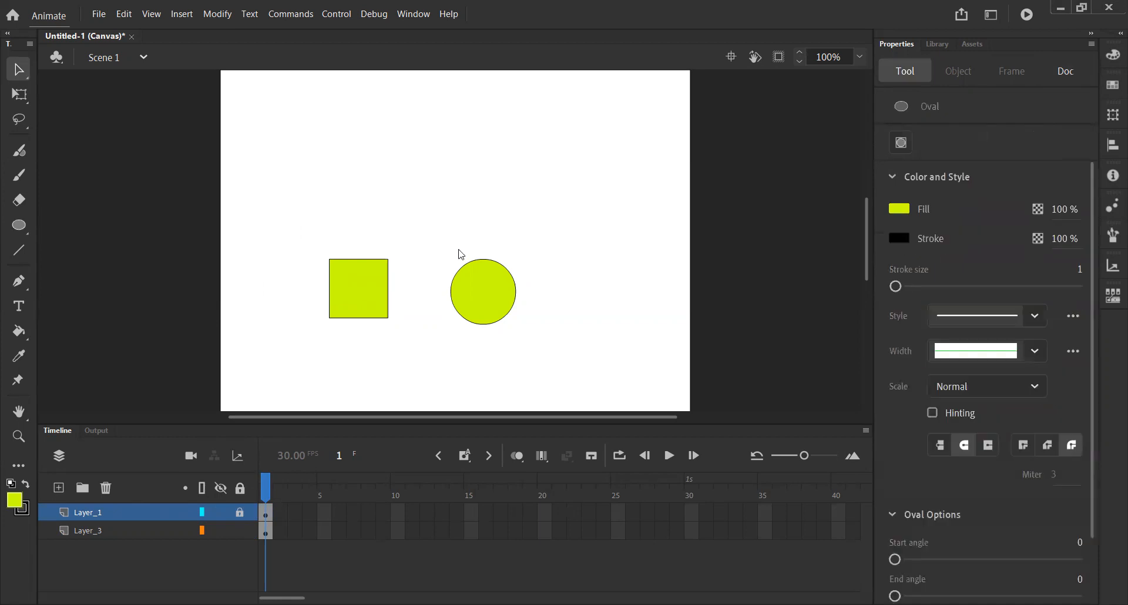
pyautogui.click(348, 295)
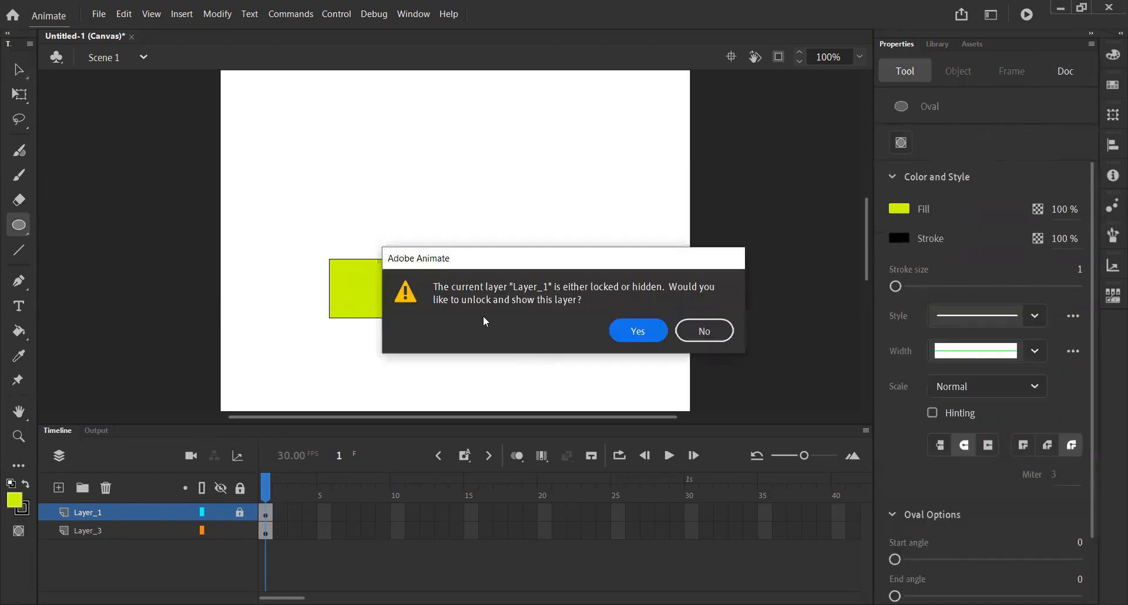
pyautogui.click(697, 341)
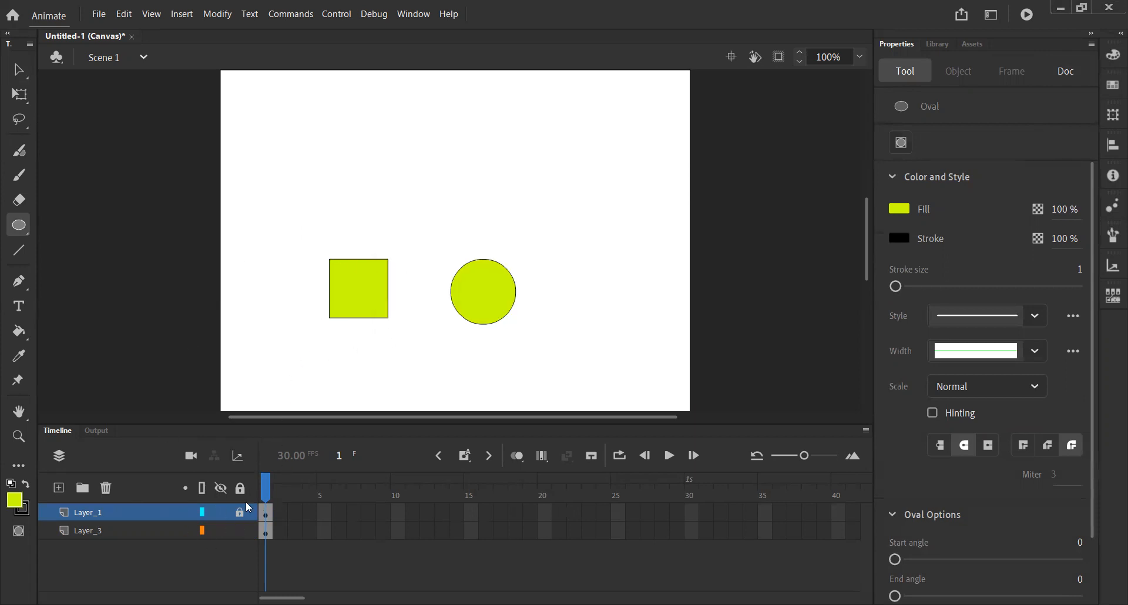
# - Unlock Layer_1 and delete it together with its square
pyautogui.click(239, 515)
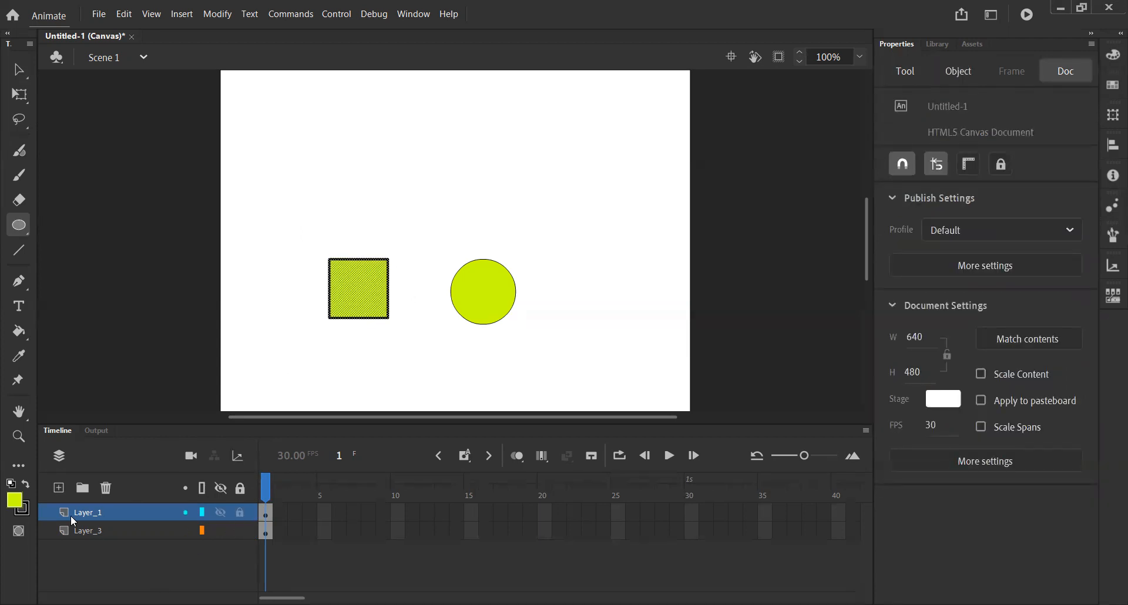
pyautogui.moveTo(91, 512); pyautogui.dragTo(106, 492)
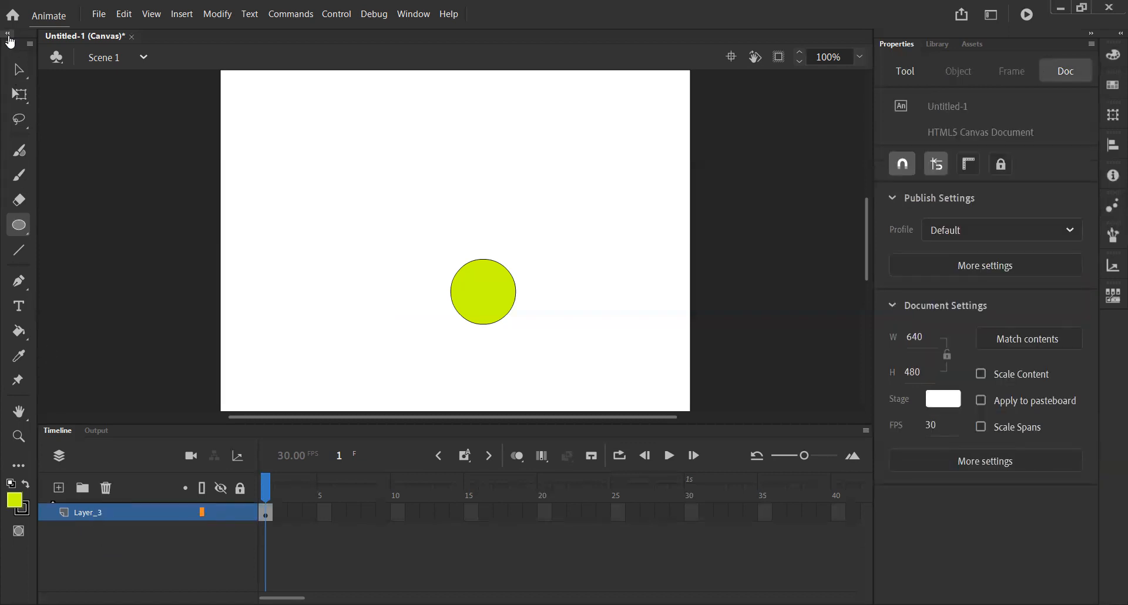
# - Remove the black stroke from the circle by setting its stroke colour to none
pyautogui.click(17, 70)
pyautogui.click(472, 287)
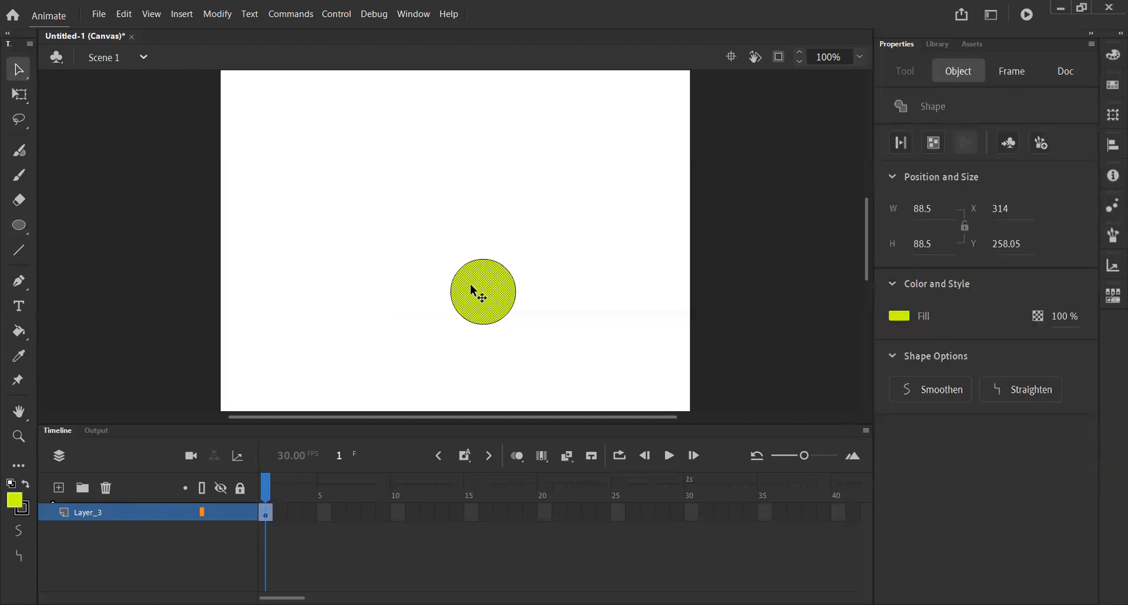
pyautogui.click(515, 289)
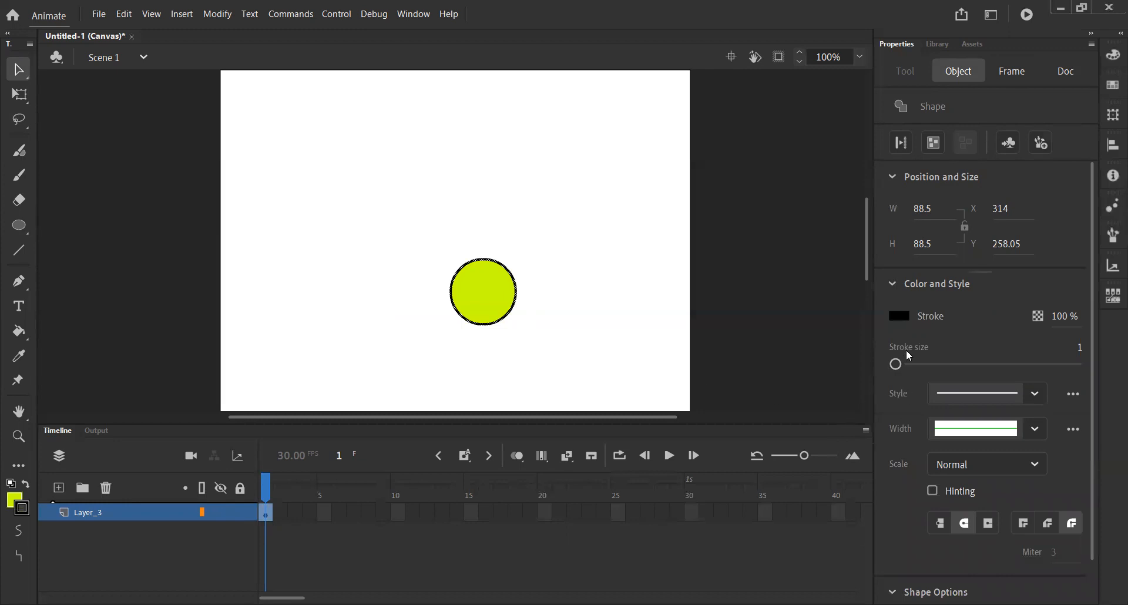
pyautogui.click(899, 317)
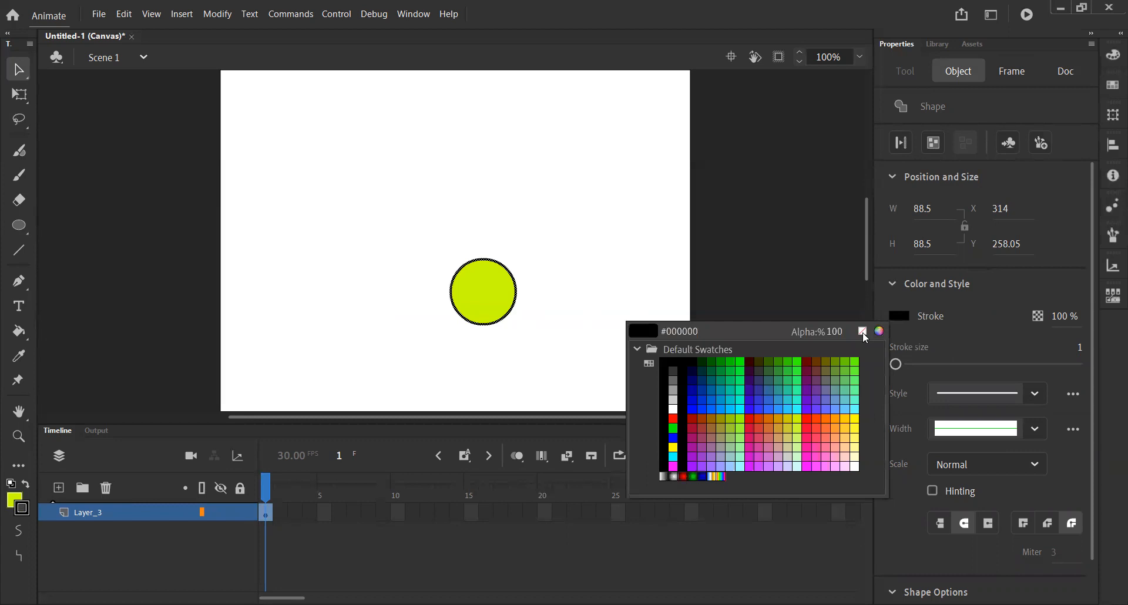
pyautogui.click(863, 332)
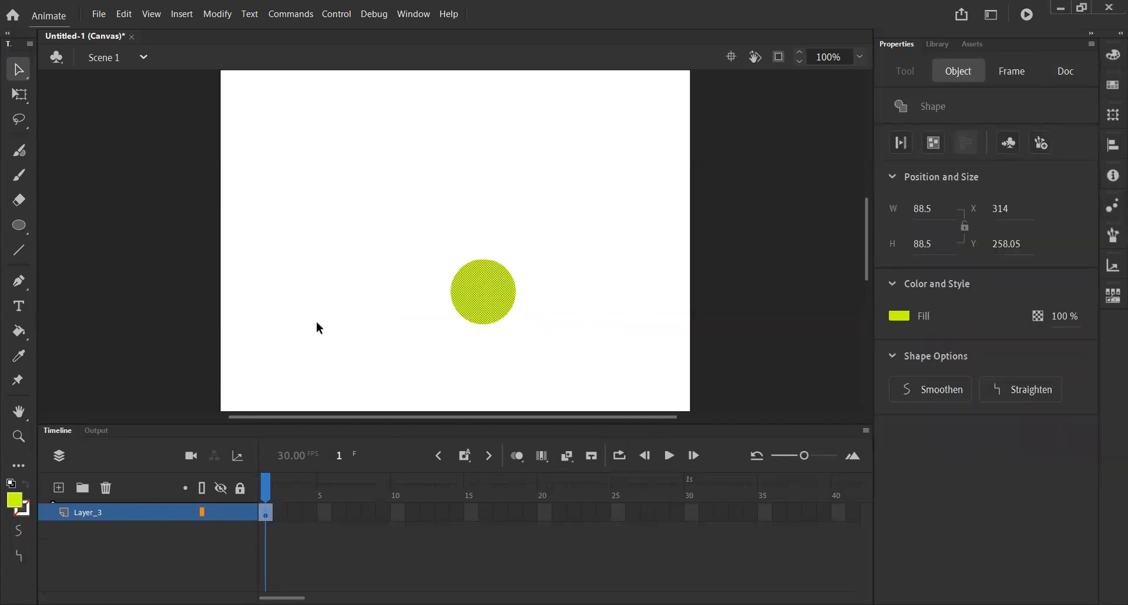
# - Move the circle to the upper edge of the stage near its centre, at about X 256, Y 0
pyautogui.moveTo(486, 305); pyautogui.dragTo(435, 308)
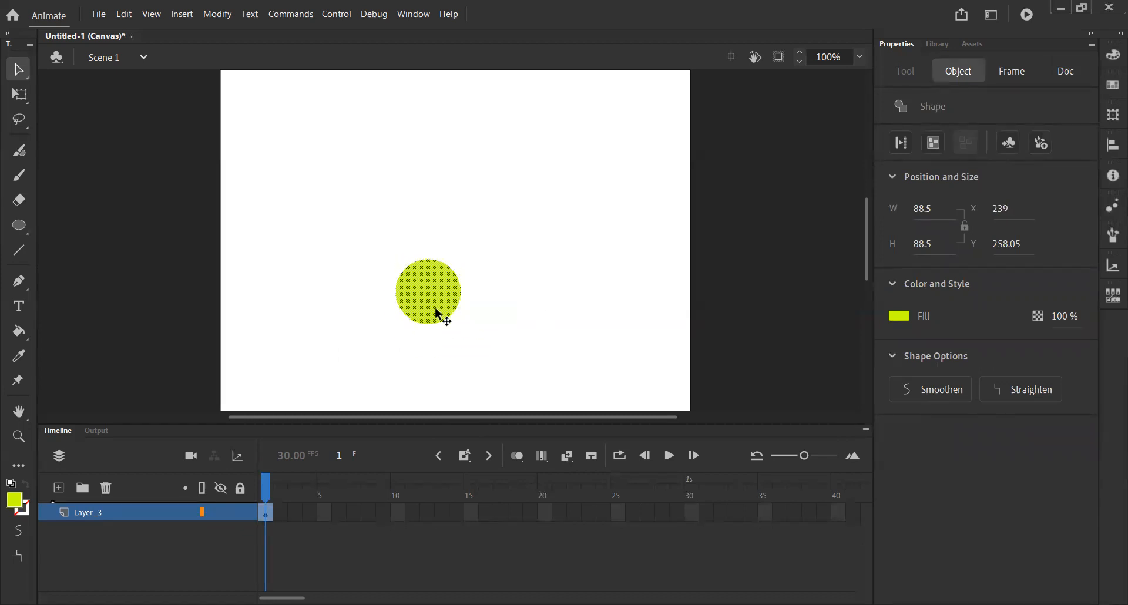
pyautogui.moveTo(434, 302); pyautogui.dragTo(447, 109)
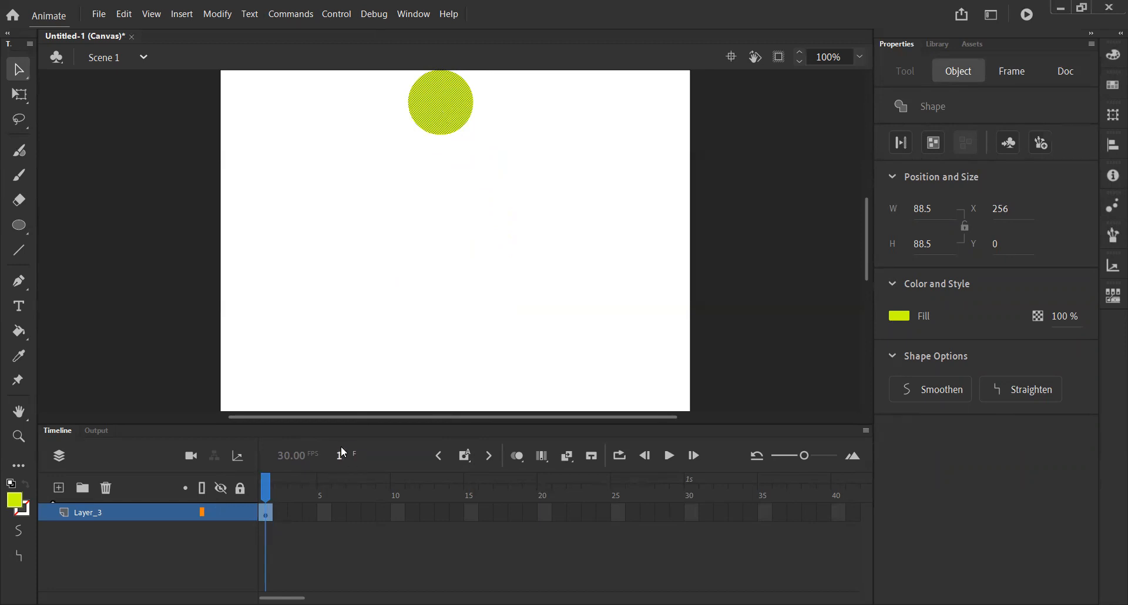
# - Examine the individual frames of Layer_3 along the timeline, from frame 1 out to about frame 39
pyautogui.click(281, 521)
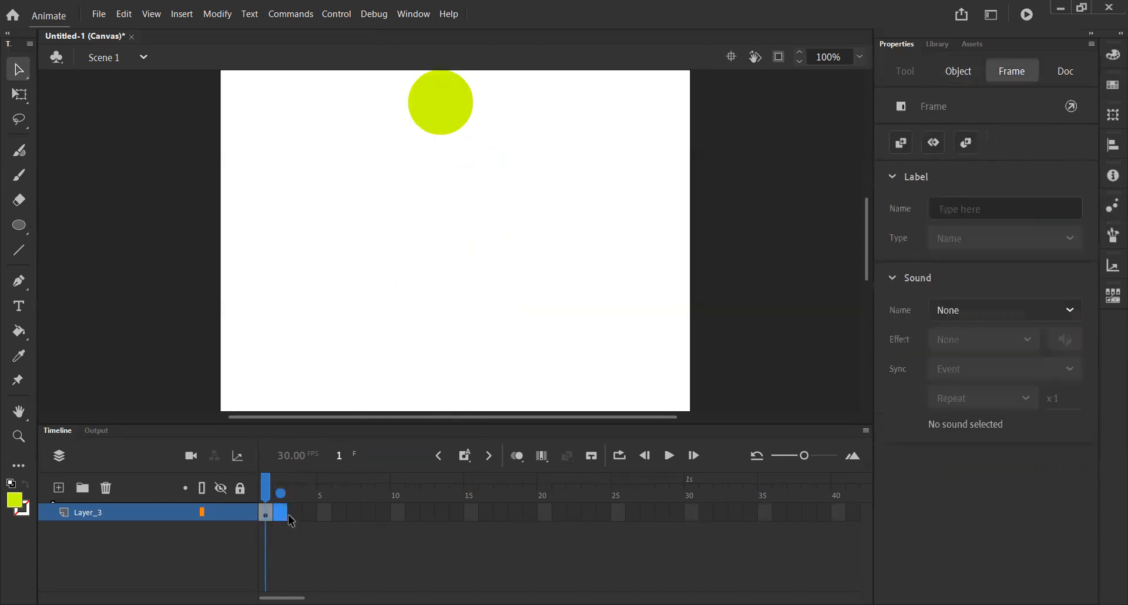
pyautogui.click(312, 514)
pyautogui.moveTo(455, 515); pyautogui.dragTo(831, 515)
pyautogui.click(832, 515)
pyautogui.click(266, 512)
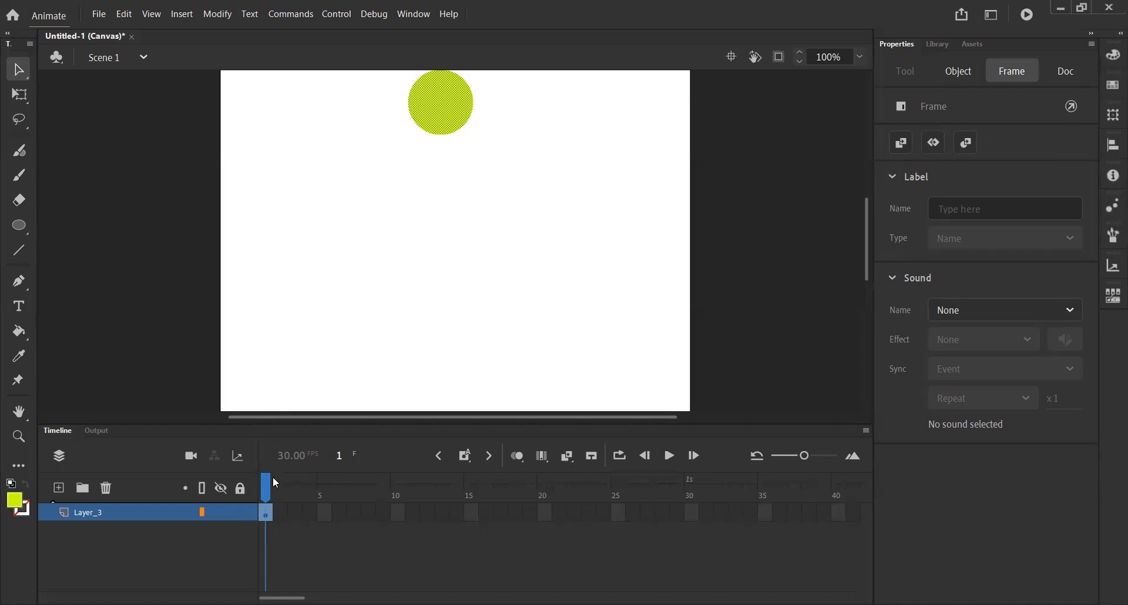
pyautogui.click(280, 517)
pyautogui.click(295, 517)
pyautogui.click(311, 517)
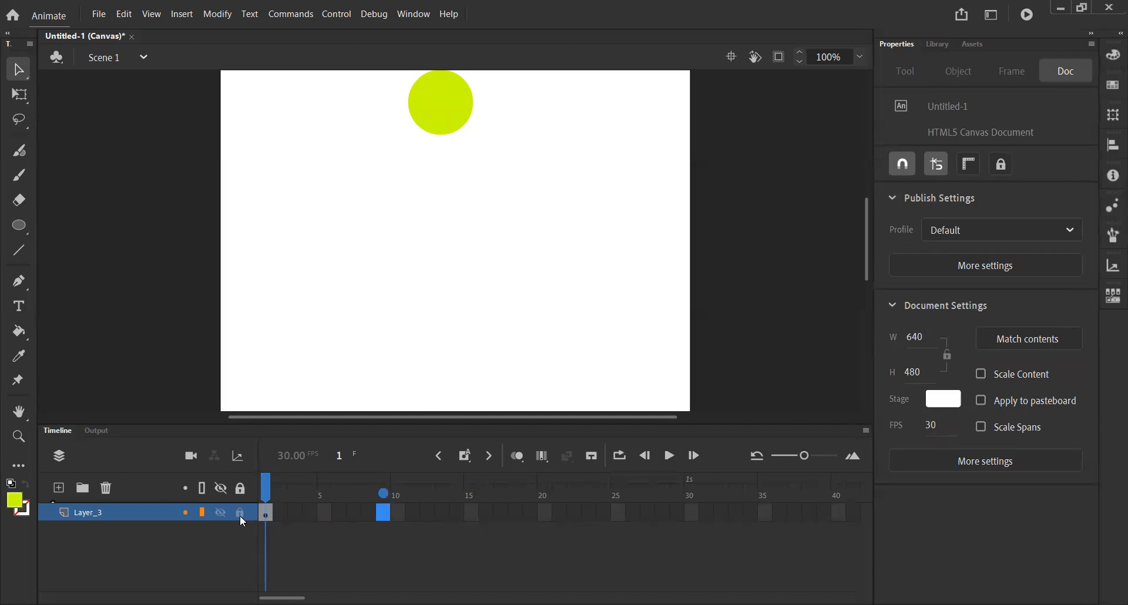
# - Insert a keyframe at frame 2 of Layer_3 and compare it with frame 1
pyautogui.click(278, 515)
pyautogui.moveTo(317, 517); pyautogui.dragTo(286, 517)
pyautogui.click(468, 463)
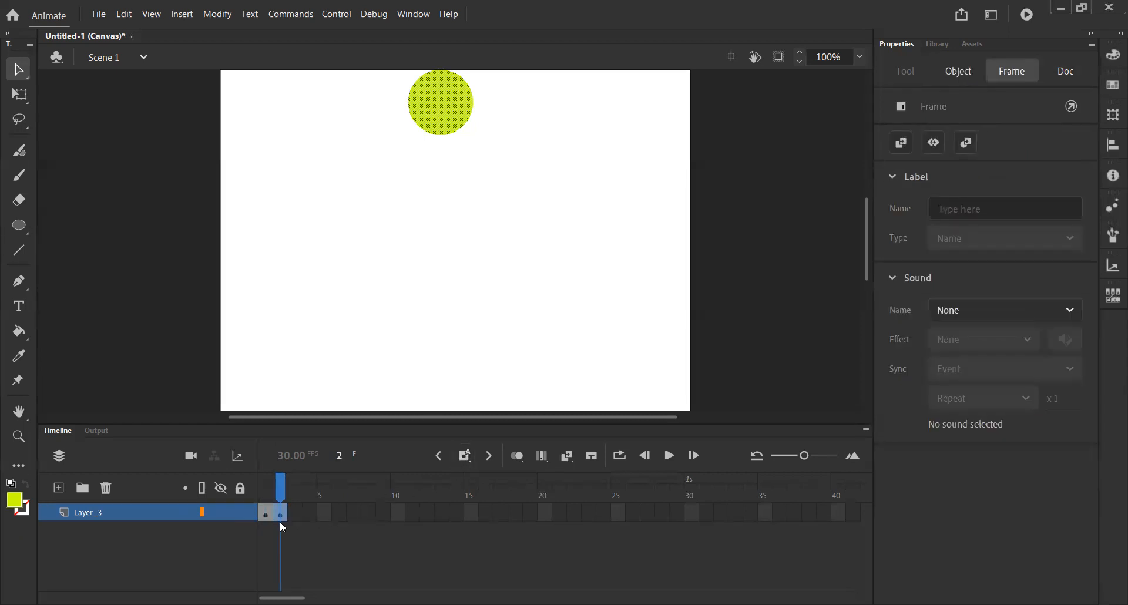
pyautogui.moveTo(275, 517); pyautogui.dragTo(271, 510)
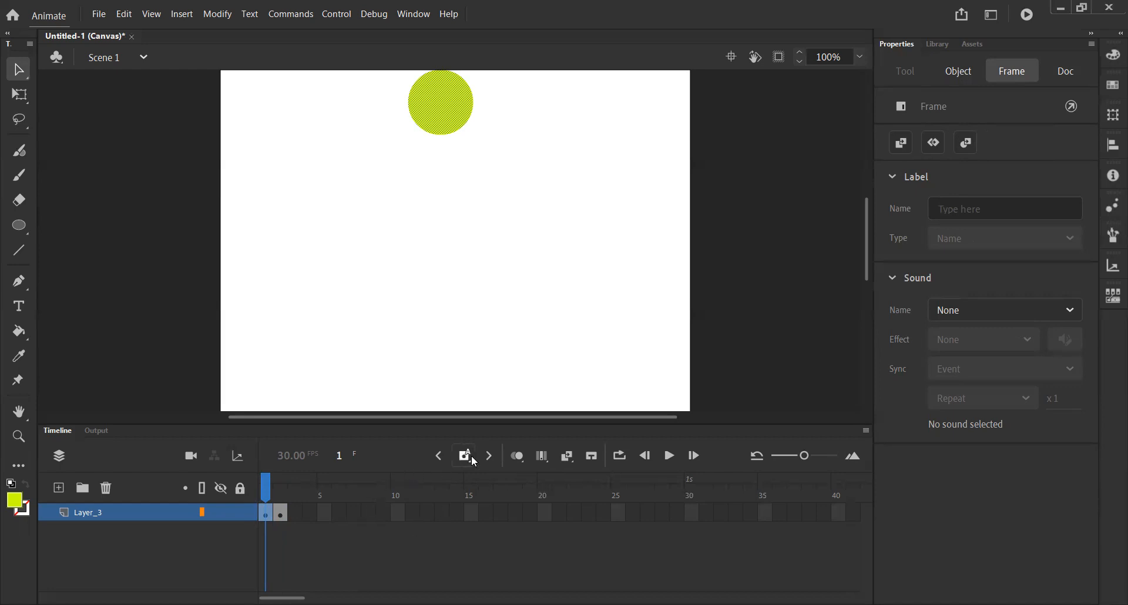
pyautogui.click(284, 514)
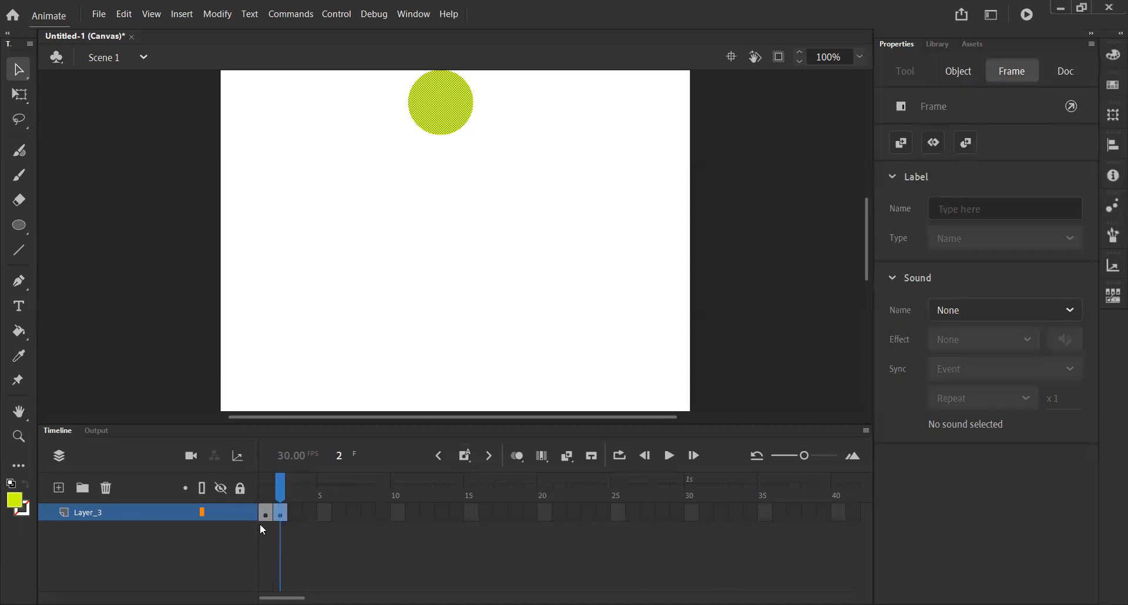
# - Try moving the circle in frame 2 to about X 412, Y 170 and compare it with frame 1
pyautogui.moveTo(441, 126); pyautogui.dragTo(555, 251)
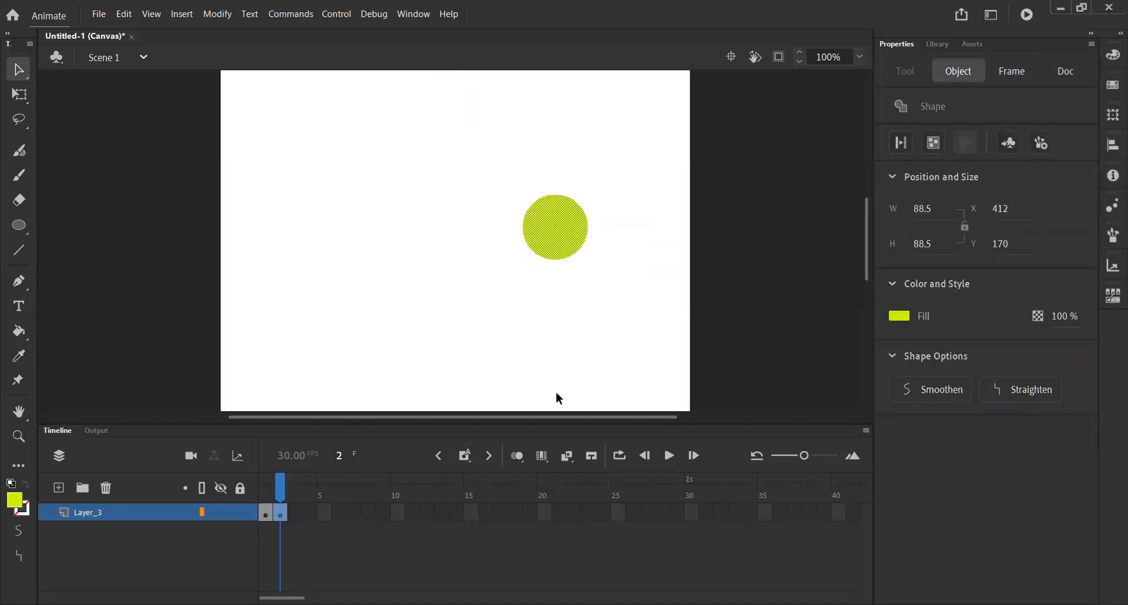
pyautogui.click(265, 511)
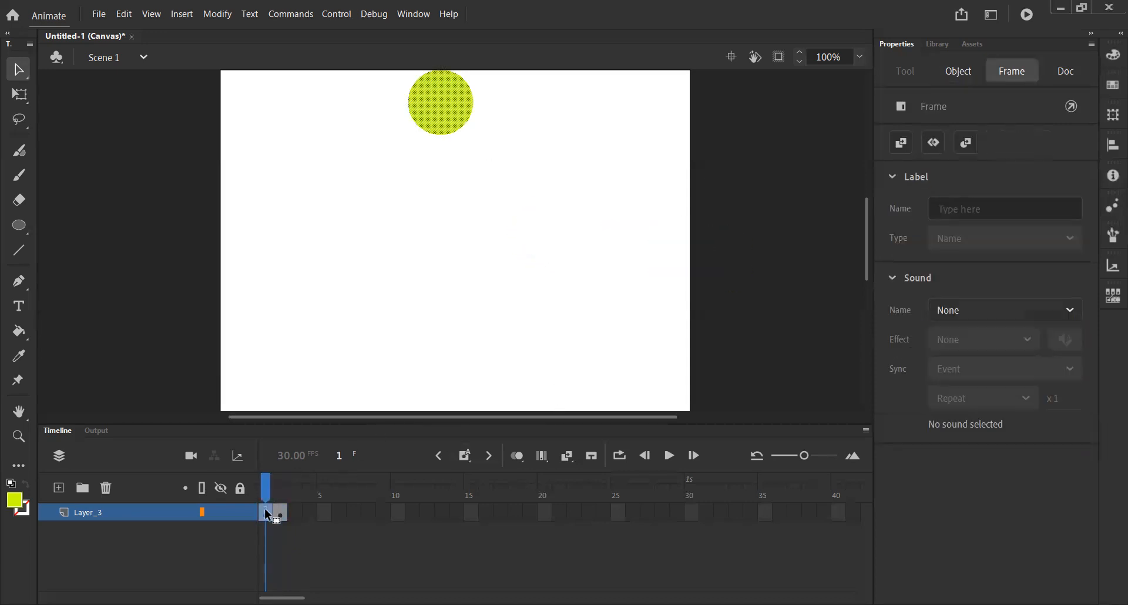
pyautogui.click(281, 512)
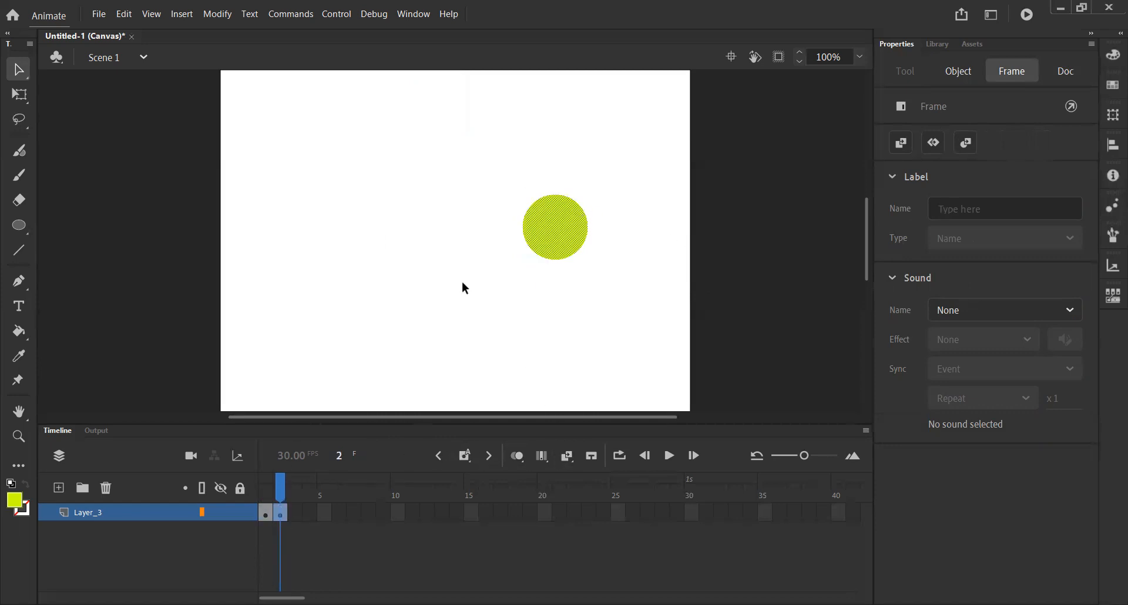
# - Move the circle progressively down the stage across keyframes at frames 2 to 4, from about X 246, Y 37 to about X 246, Y 169
pyautogui.moveTo(547, 223); pyautogui.dragTo(426, 126)
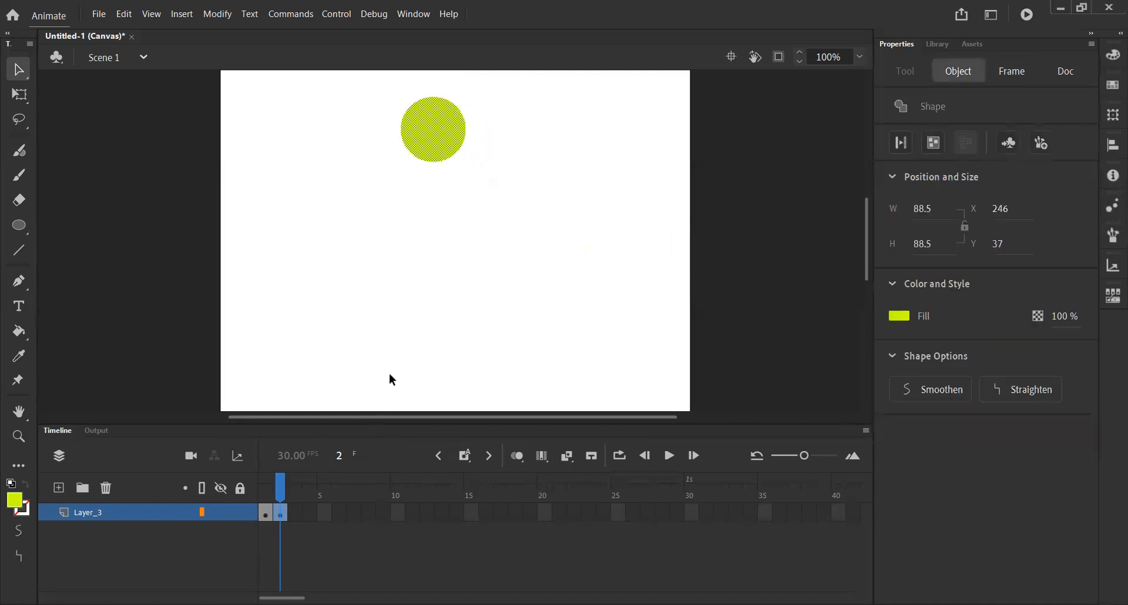
pyautogui.click(296, 515)
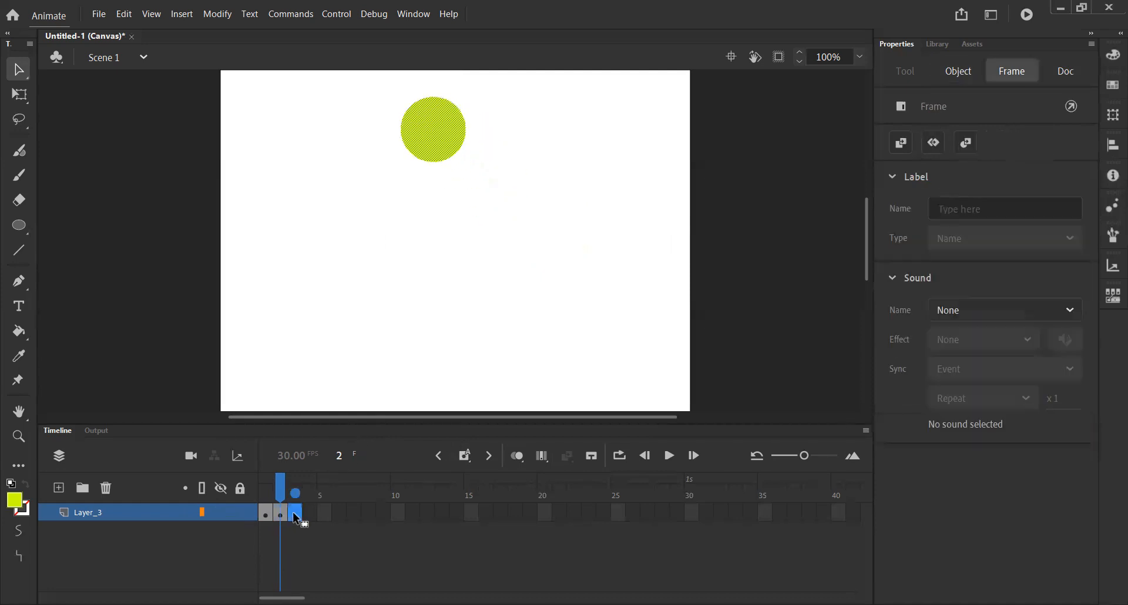
pyautogui.click(469, 457)
pyautogui.moveTo(422, 156); pyautogui.dragTo(434, 227)
pyautogui.click(464, 456)
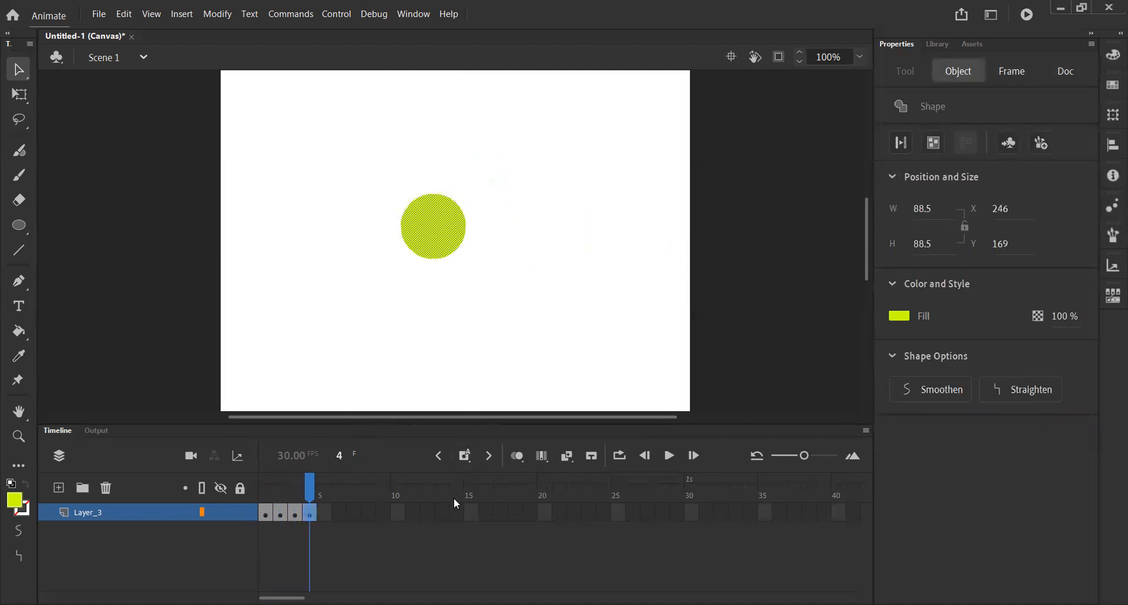
# - Insert a blank keyframe at frame 5 and compare it with the circle in frame 4
pyautogui.click(470, 461)
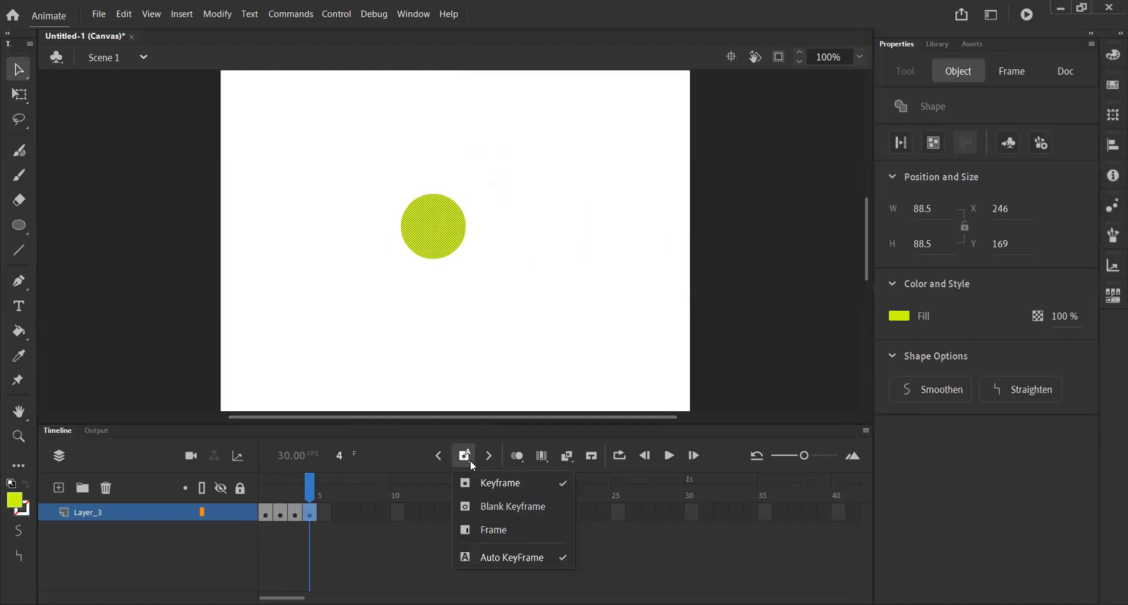
pyautogui.click(536, 516)
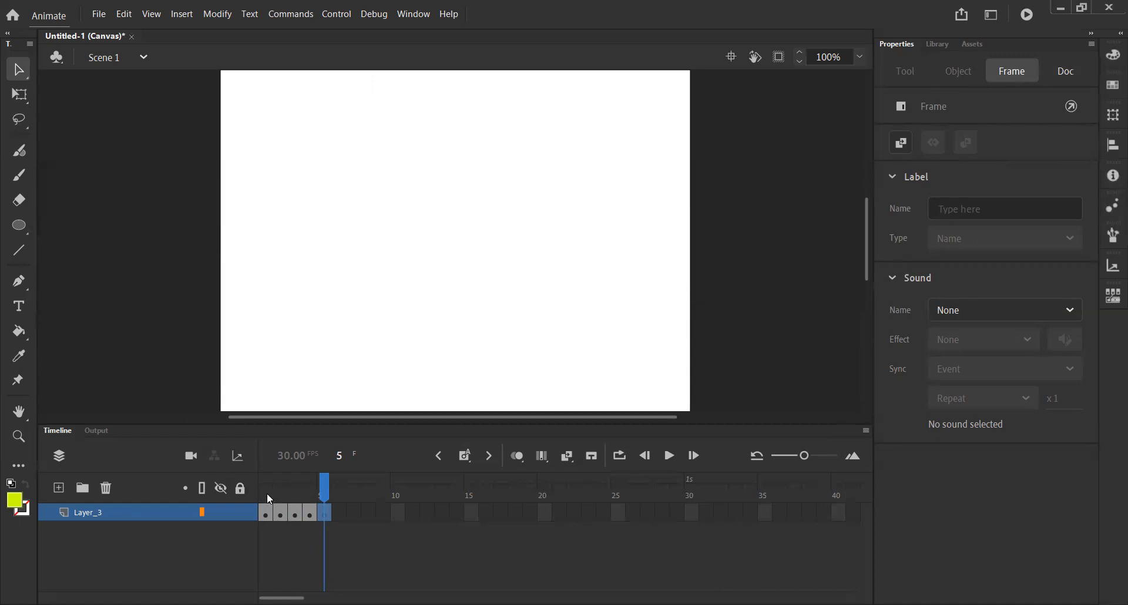
pyautogui.click(314, 515)
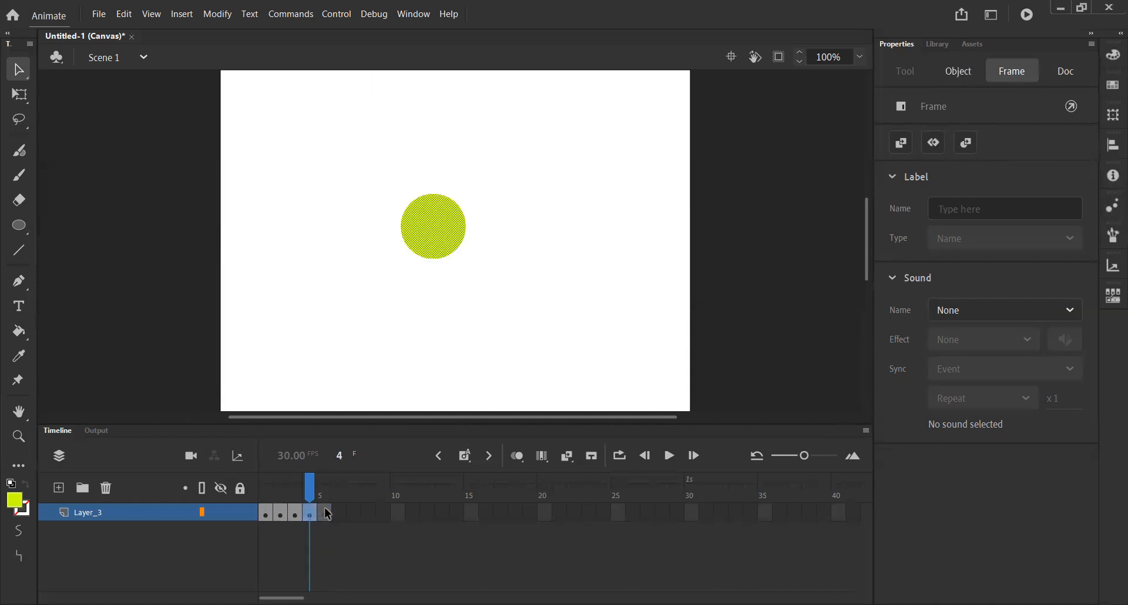
pyautogui.click(323, 512)
pyautogui.click(309, 514)
pyautogui.click(323, 514)
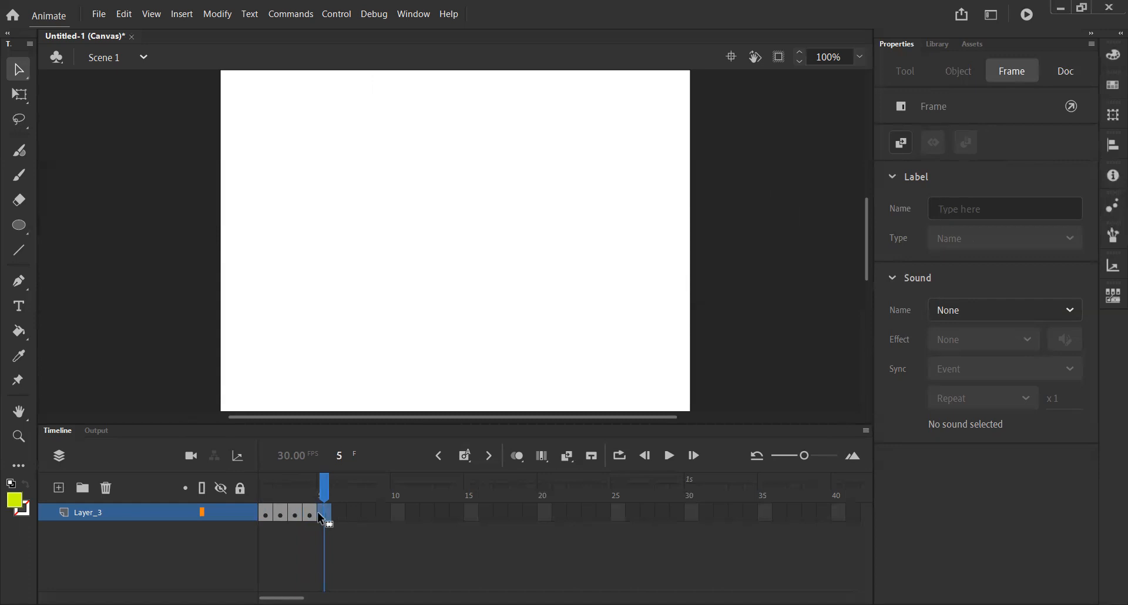
pyautogui.click(310, 512)
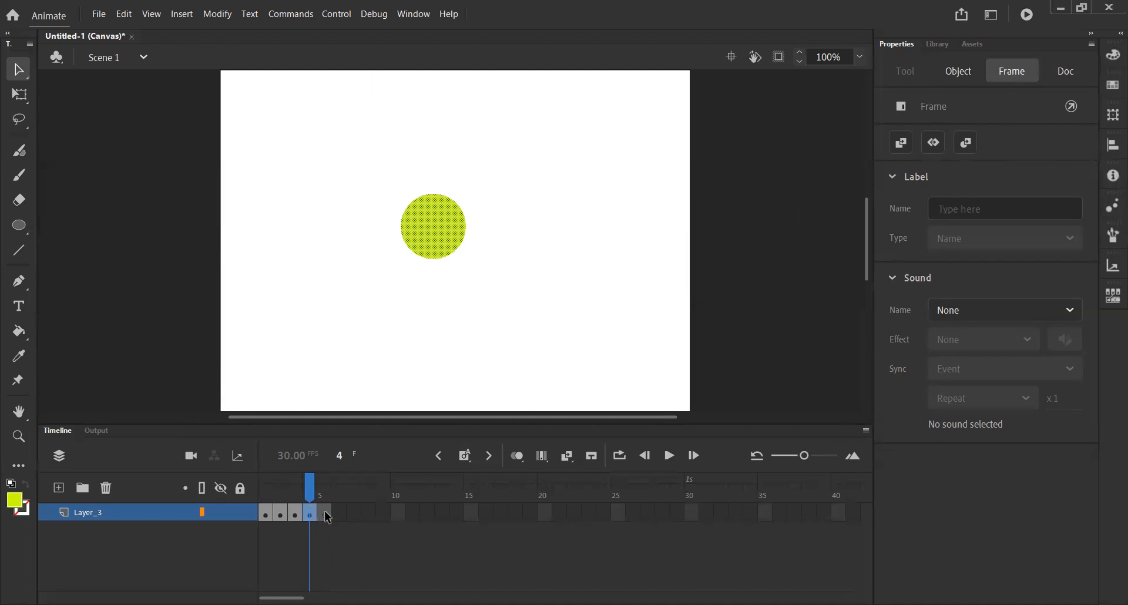
pyautogui.click(324, 513)
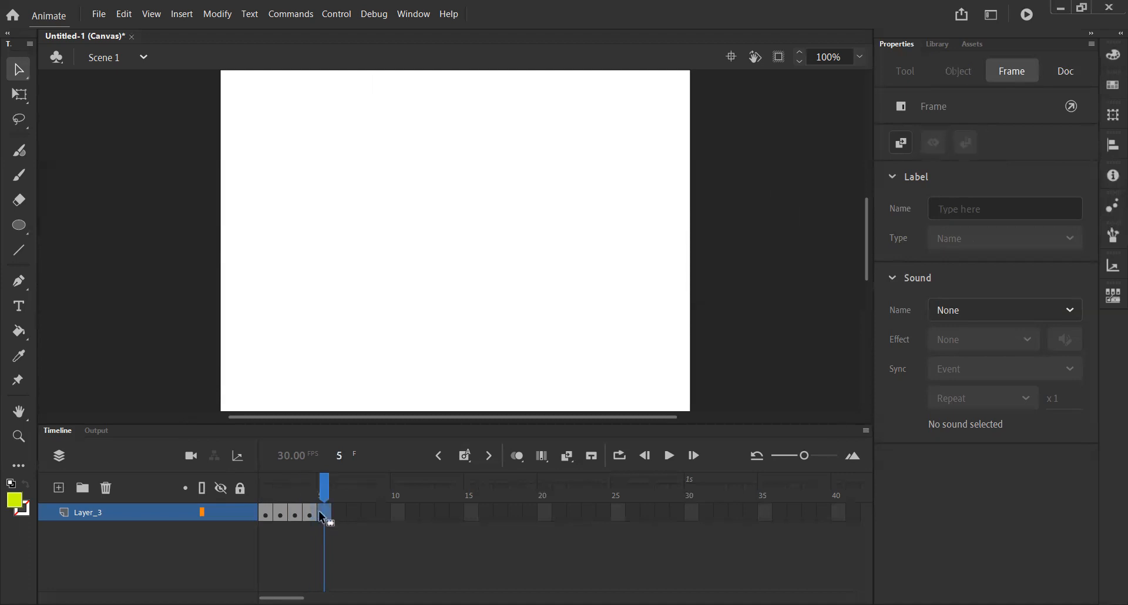
# - Insert a regular frame at frame 6 after the blank keyframe and scrub through frames 1 to 6
pyautogui.click(469, 460)
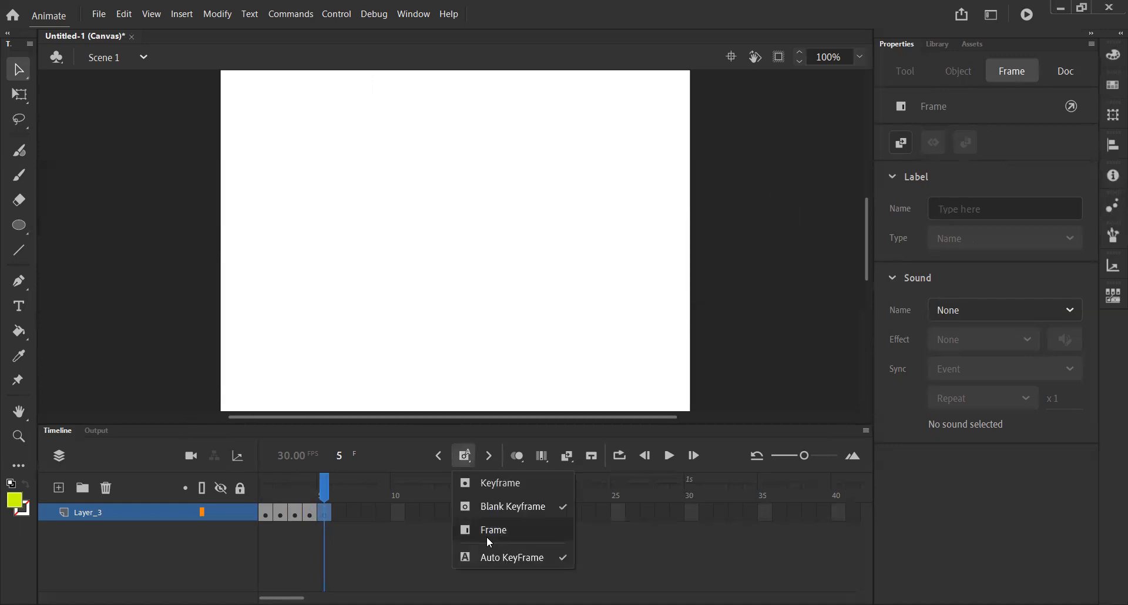
pyautogui.click(507, 530)
pyautogui.moveTo(325, 482); pyautogui.dragTo(266, 494)
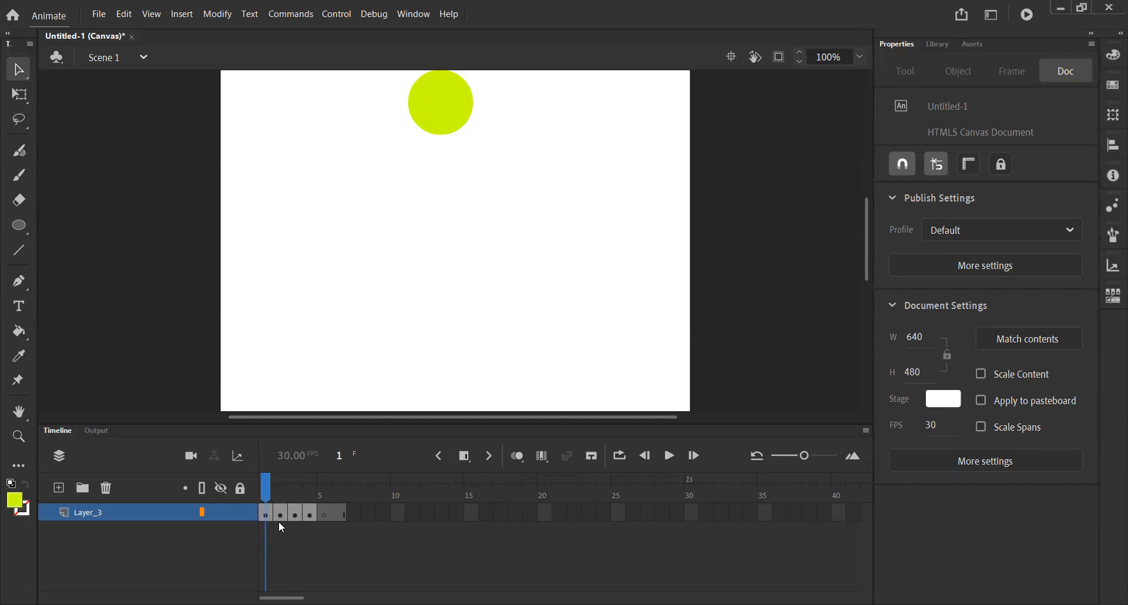
pyautogui.moveTo(268, 499); pyautogui.dragTo(326, 506)
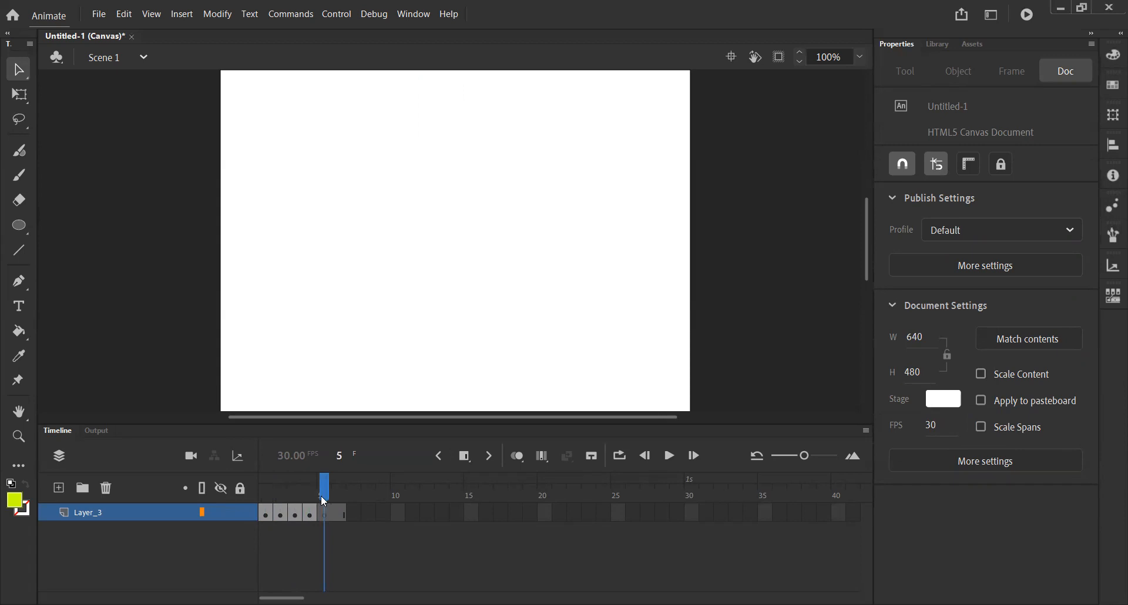
pyautogui.moveTo(322, 496); pyautogui.dragTo(339, 496)
pyautogui.click(329, 515)
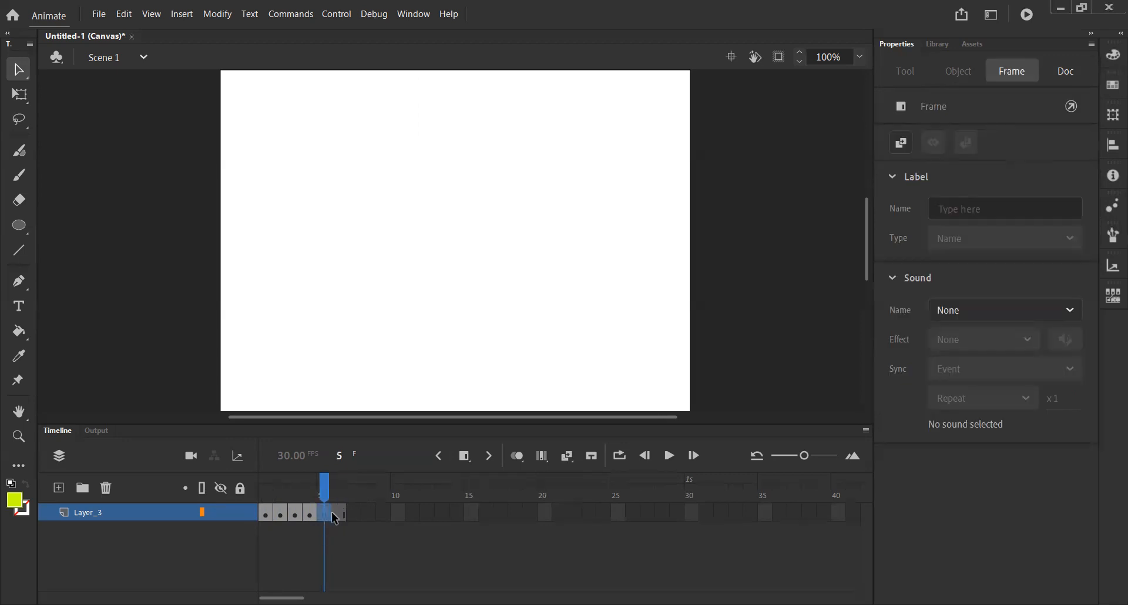
pyautogui.click(336, 513)
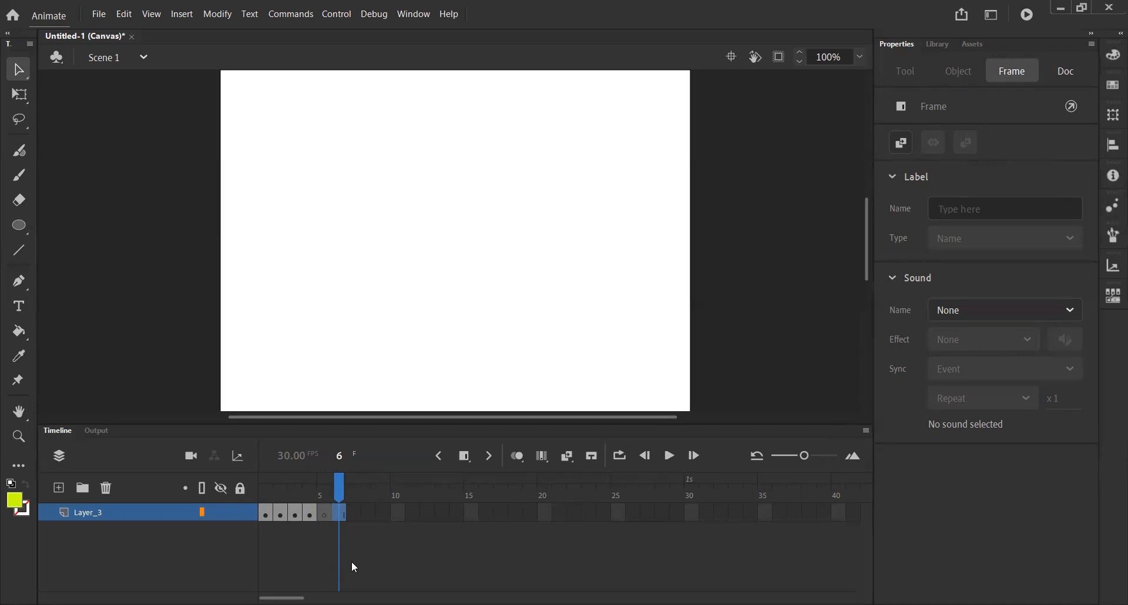
# - Remove frame 6 and the blank keyframe at frame 5 from Layer_3
pyautogui.rightClick(339, 517)
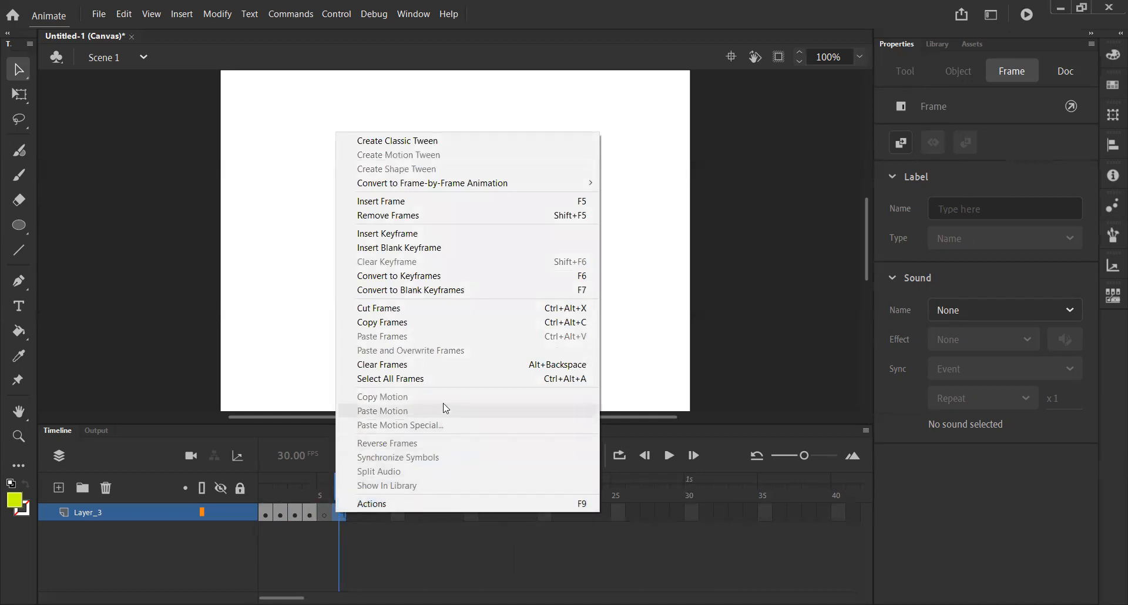
pyautogui.click(385, 218)
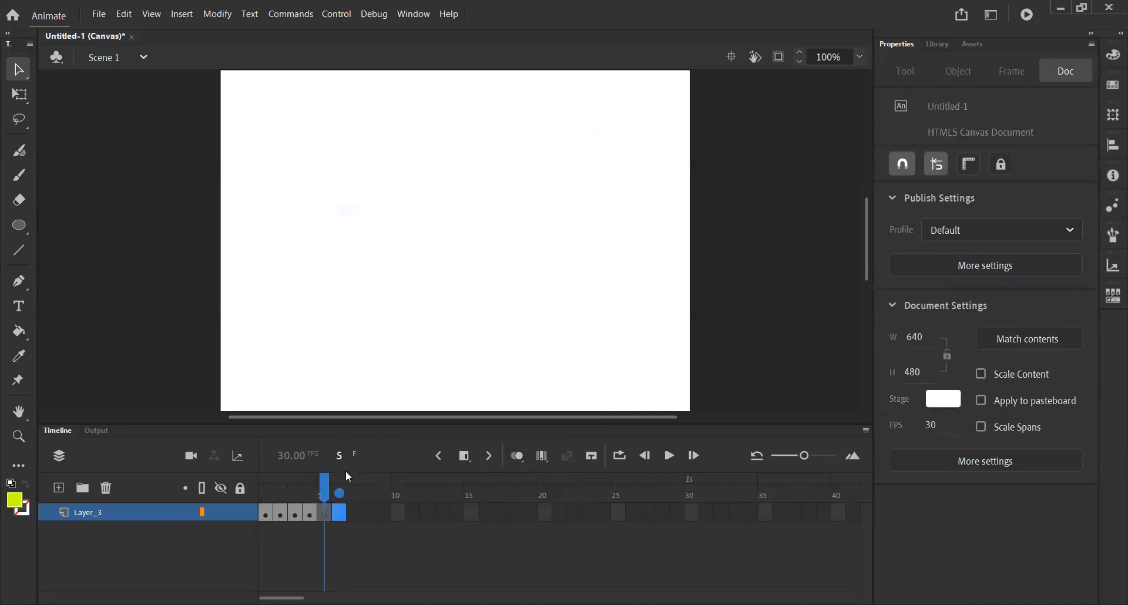
pyautogui.rightClick(327, 515)
pyautogui.click(396, 214)
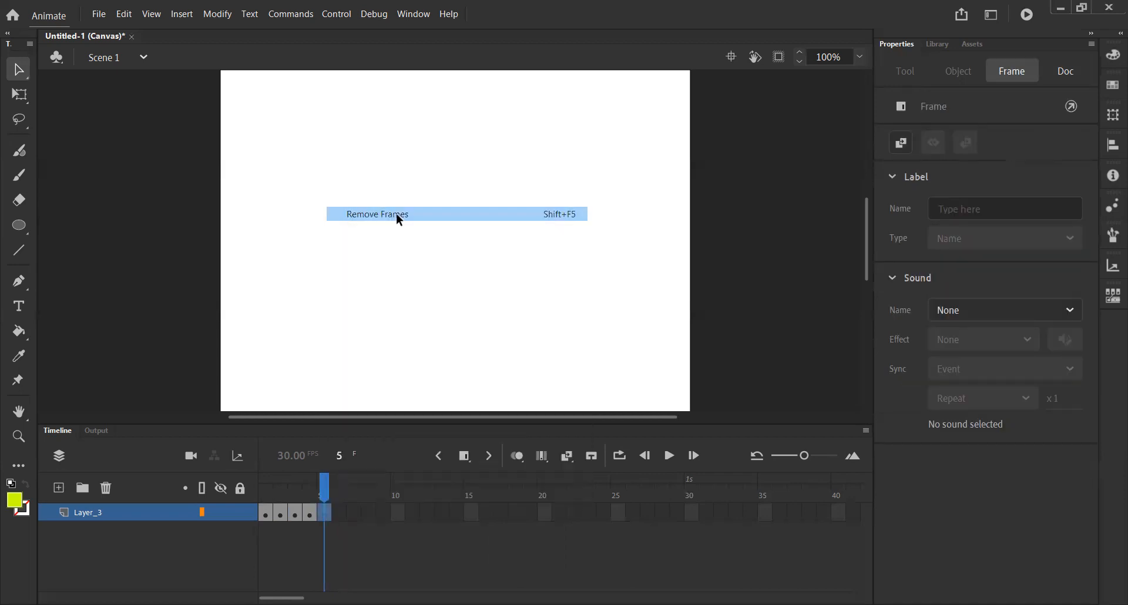
# - Insert keyframes at frames 5 to 8, lowering the circle to about X 237, Y 400 by frame 8
pyautogui.moveTo(309, 477)
pyautogui.mouseDown()
pyautogui.moveTo(265, 478)
pyautogui.moveTo(323, 482)
pyautogui.mouseUp()
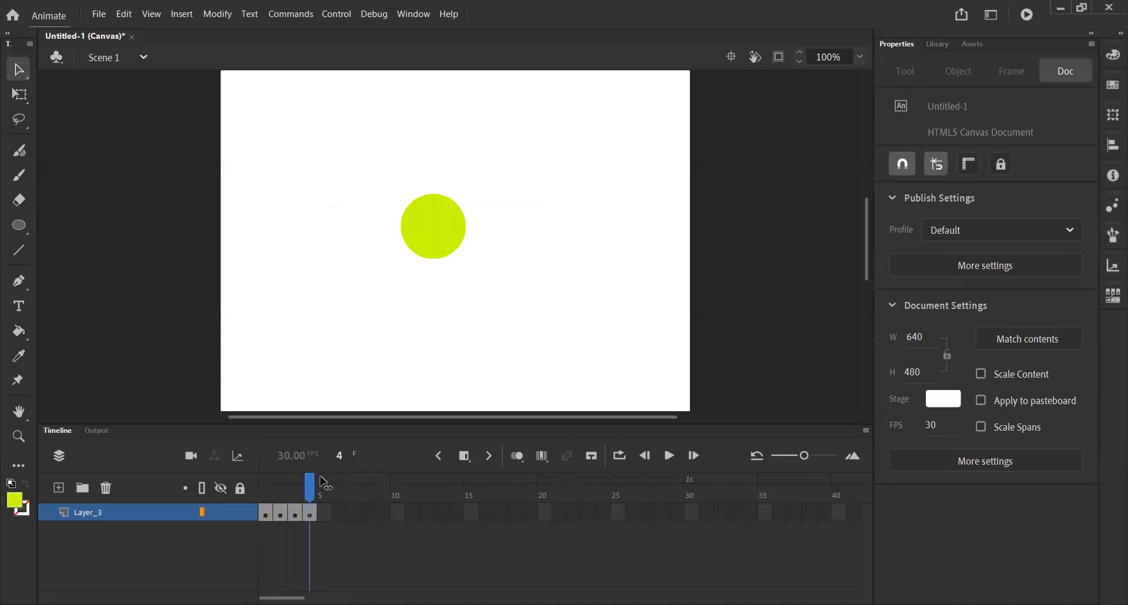
pyautogui.click(467, 461)
pyautogui.click(495, 483)
pyautogui.moveTo(439, 242); pyautogui.dragTo(429, 383)
pyautogui.click(339, 512)
pyautogui.click(354, 514)
pyautogui.press('.')
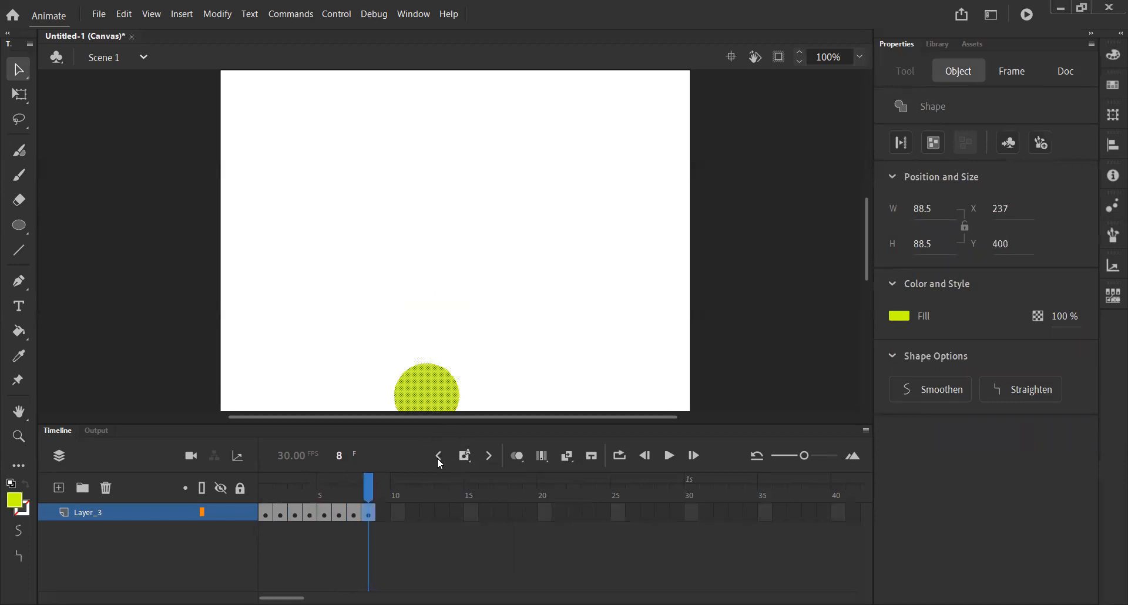
# - Add a keyframe at frame 9 with the circle at the stage's lower edge, and scrub back to frame 1
pyautogui.click(382, 514)
pyautogui.click(463, 457)
pyautogui.click(433, 389)
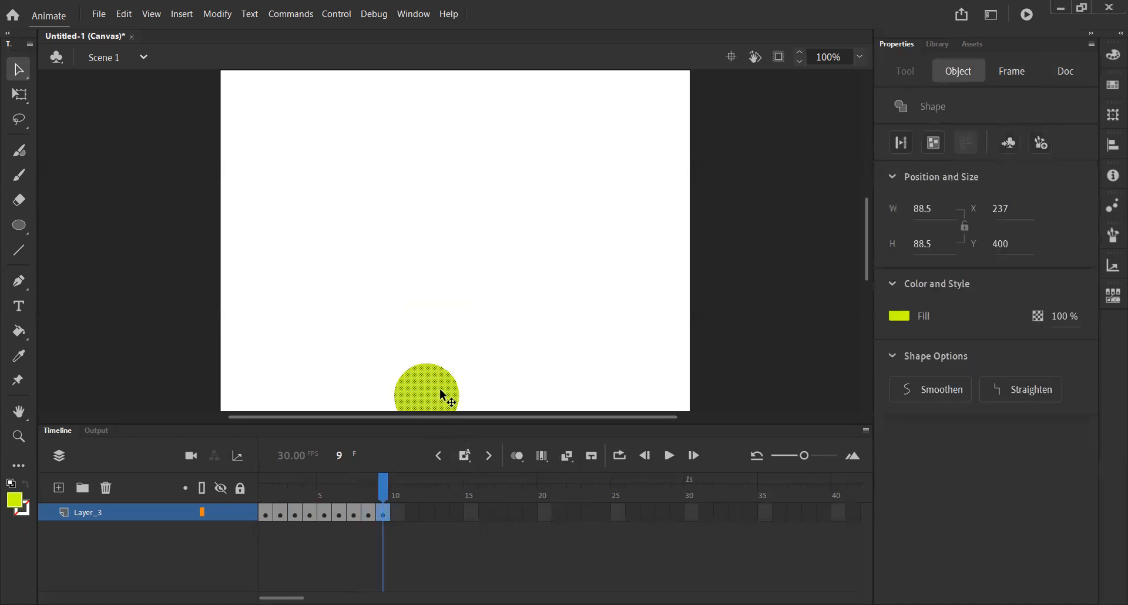
pyautogui.moveTo(440, 389); pyautogui.dragTo(429, 389)
pyautogui.moveTo(380, 494); pyautogui.dragTo(267, 520)
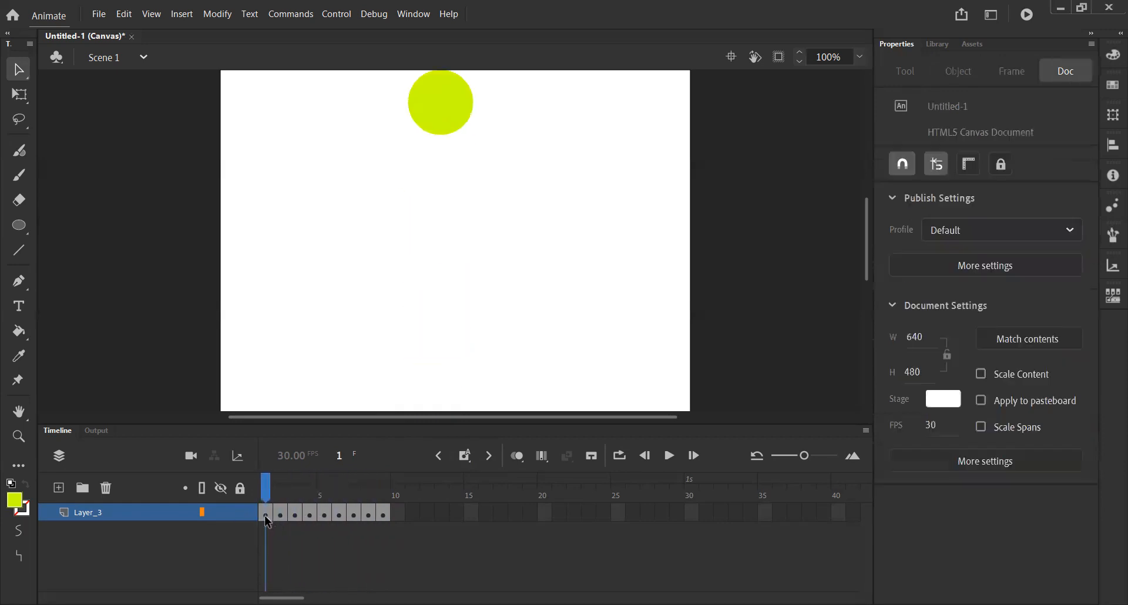
# - Turn on Onion Skin and examine the neighbouring circle positions from frames 1 to 5
pyautogui.click(516, 457)
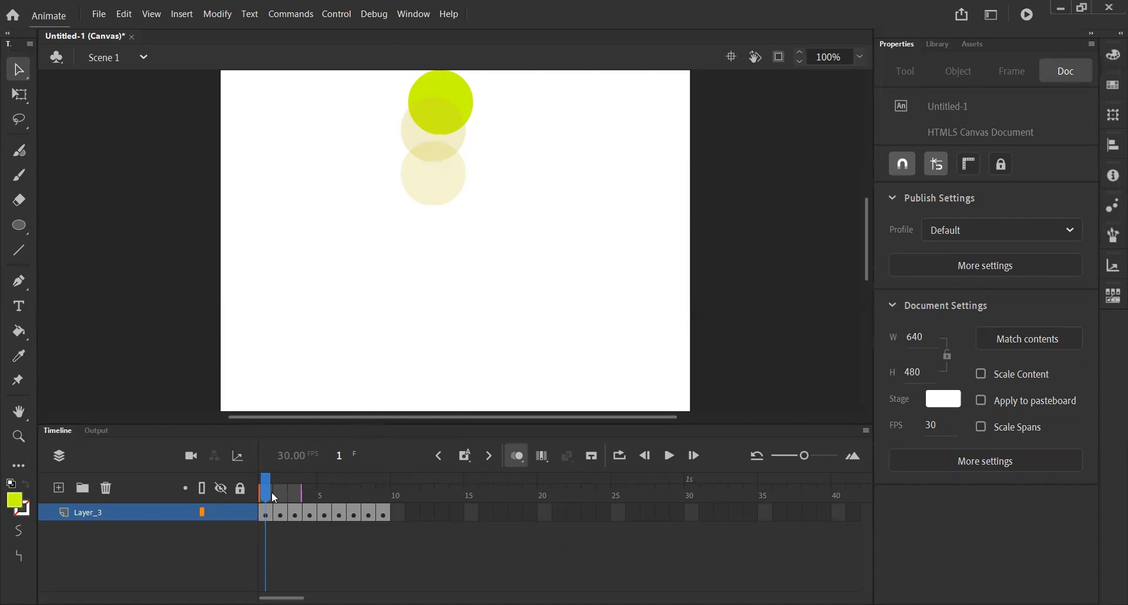
pyautogui.click(280, 514)
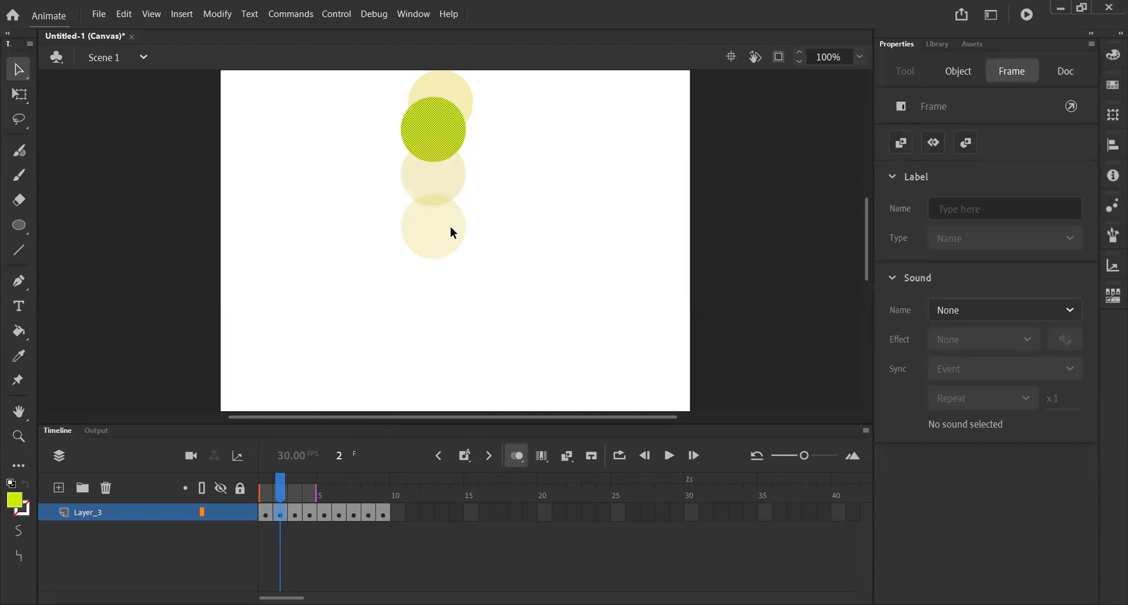
pyautogui.click(296, 512)
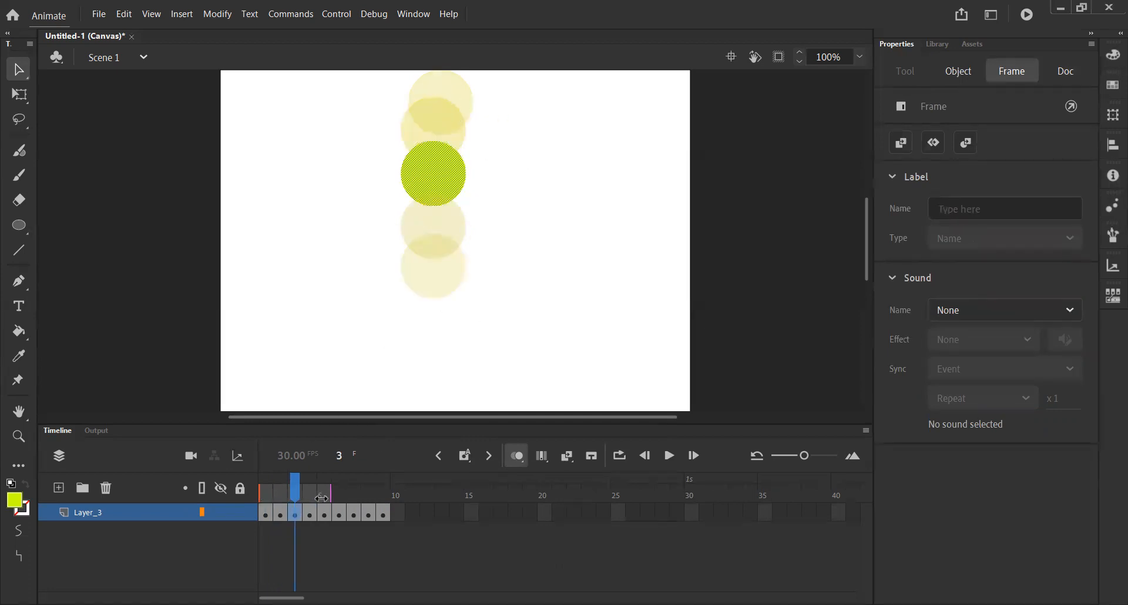
pyautogui.click(309, 512)
pyautogui.click(327, 513)
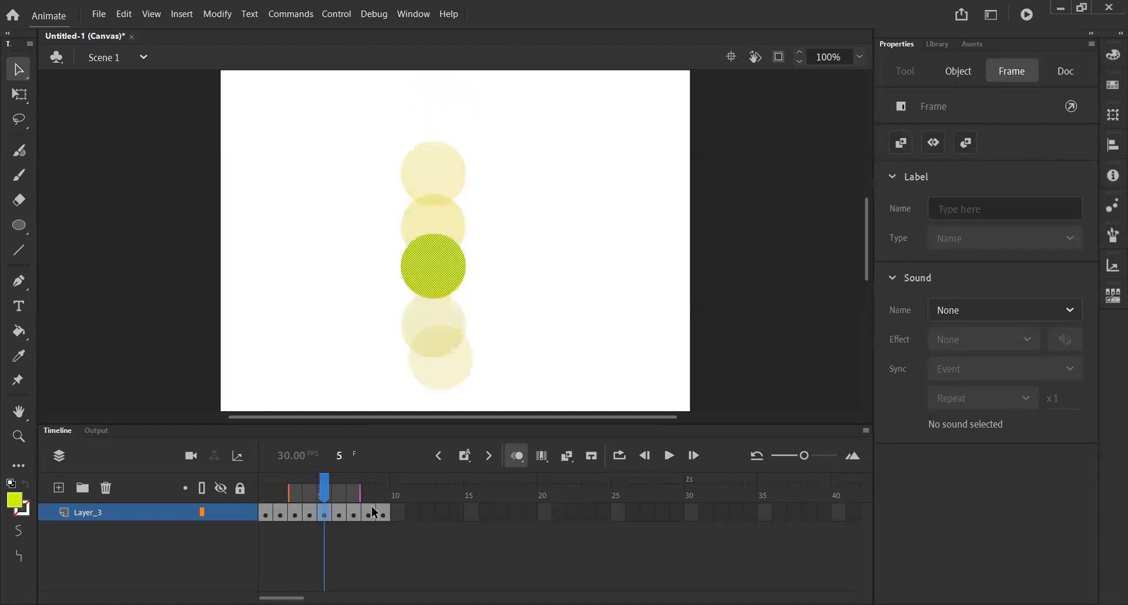
pyautogui.click(267, 511)
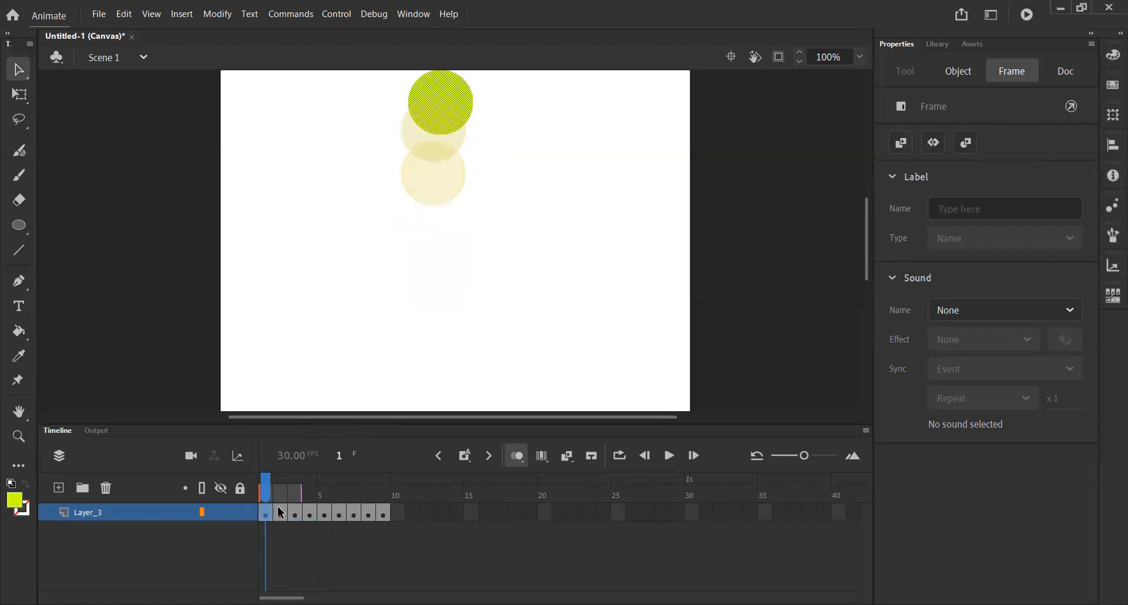
# - Reposition the circle to about X 256, Y 16 in frame 2 and about X 257, Y 32 in frame 3
pyautogui.click(280, 513)
pyautogui.click(434, 127)
pyautogui.moveTo(433, 124); pyautogui.dragTo(436, 113)
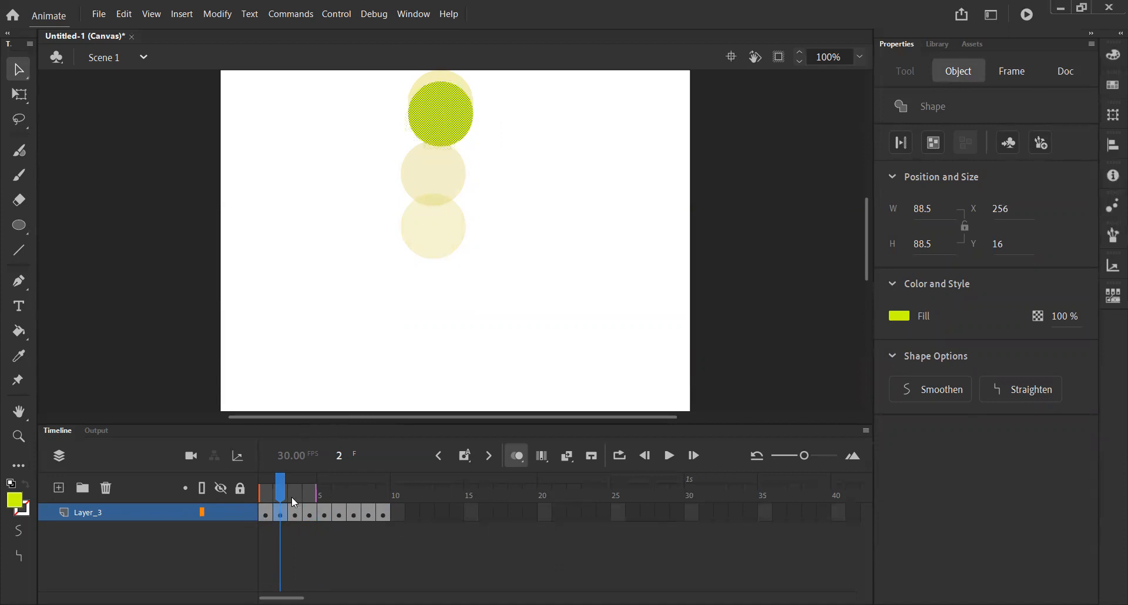
pyautogui.click(296, 512)
pyautogui.moveTo(438, 179); pyautogui.dragTo(441, 132)
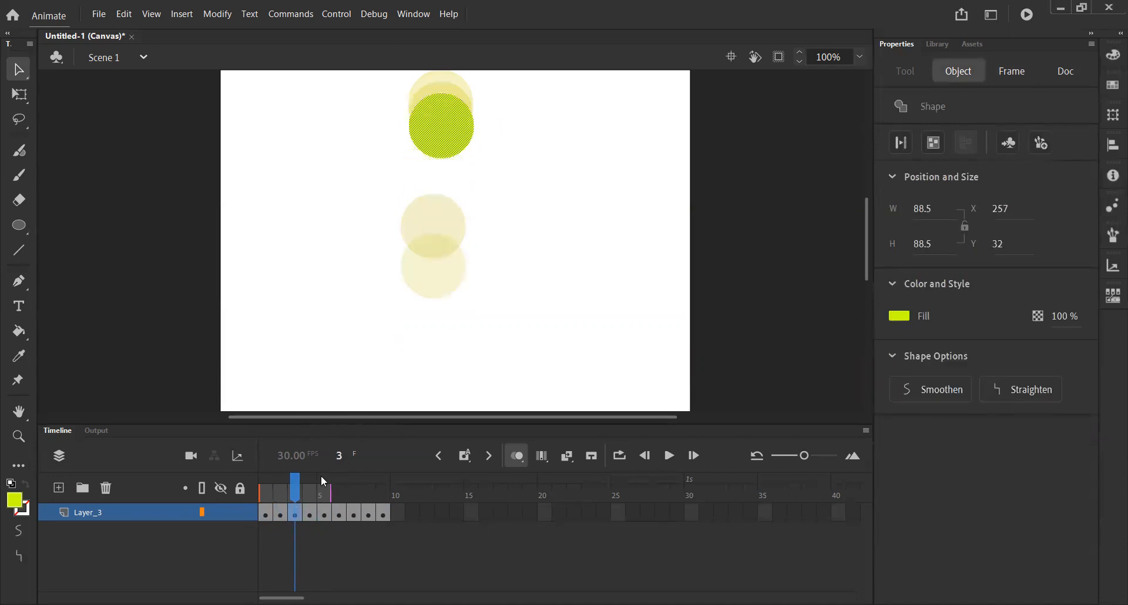
# - Raise the circle in frame 4 to just below its frame 3 position, and in frame 5 to about X 257, Y 62
pyautogui.click(309, 513)
pyautogui.moveTo(441, 225); pyautogui.dragTo(456, 144)
pyautogui.click(331, 506)
pyautogui.moveTo(447, 262); pyautogui.dragTo(457, 162)
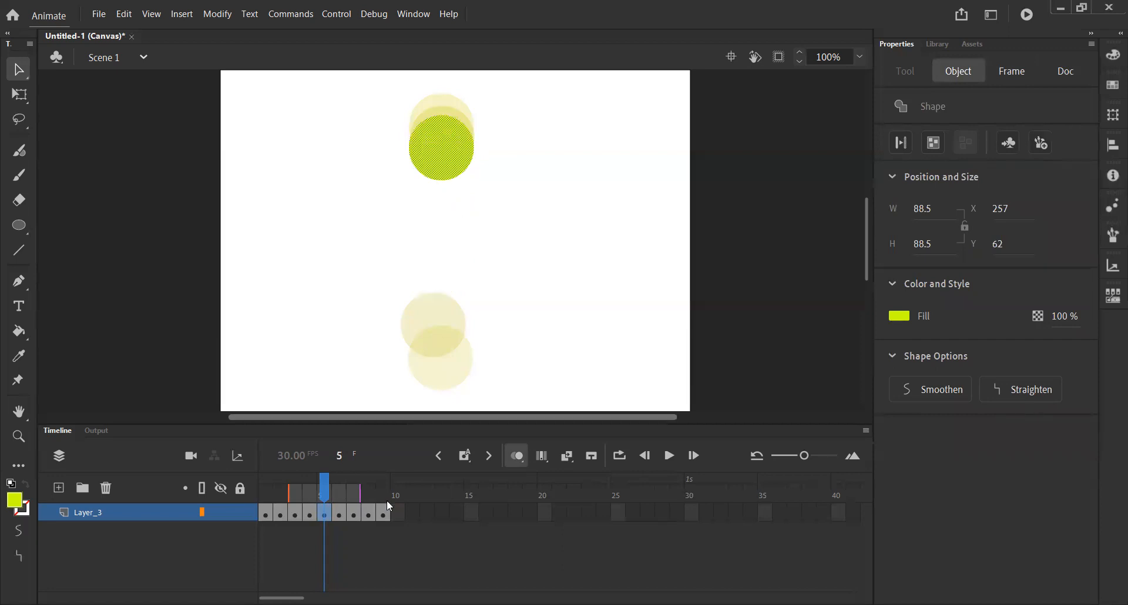
# - Raise the circle to about X 257, Y 80 in frame 6 and about X 256, Y 104 in frame 7
pyautogui.click(339, 511)
pyautogui.moveTo(442, 335); pyautogui.dragTo(453, 176)
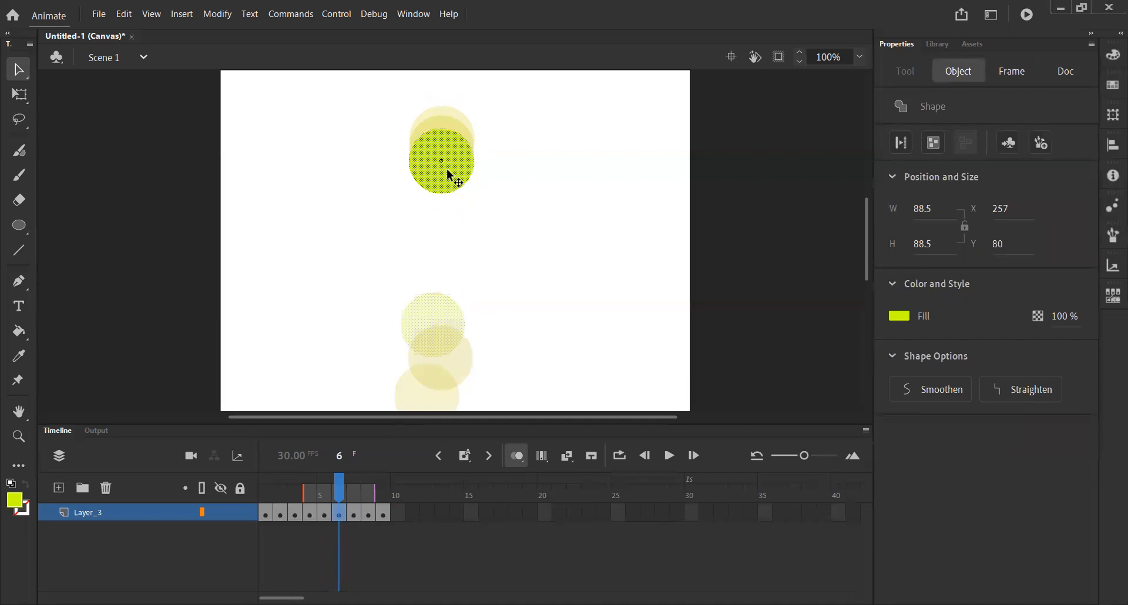
pyautogui.click(361, 502)
pyautogui.moveTo(442, 352); pyautogui.dragTo(454, 189)
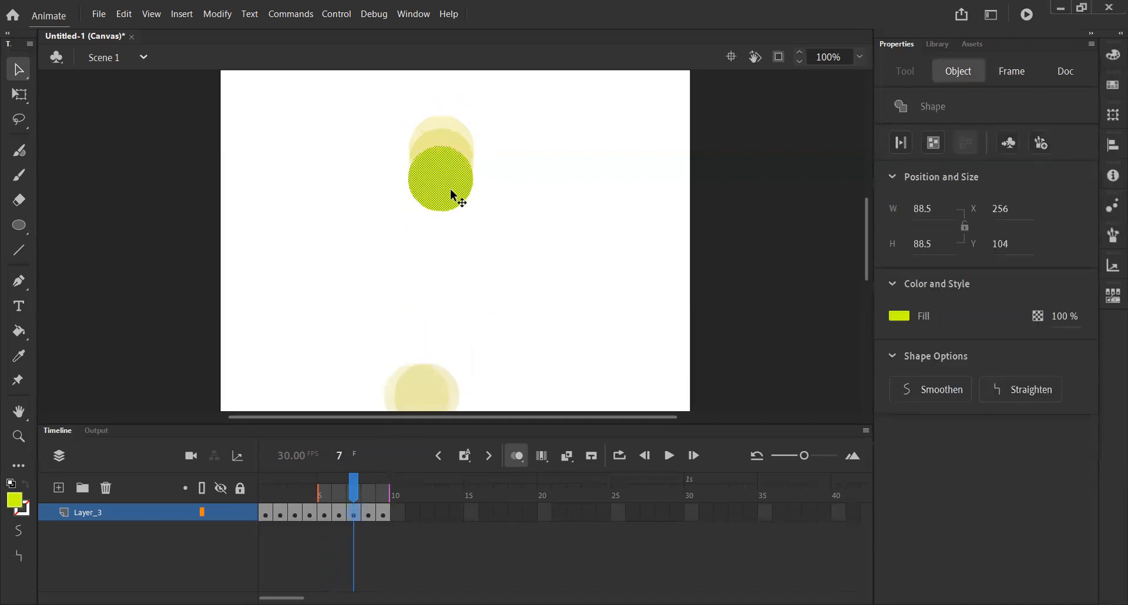
# - Raise the circle to about X 258, Y 130 in frame 8 and about X 258, Y 161 in frame 9
pyautogui.click(372, 502)
pyautogui.click(408, 396)
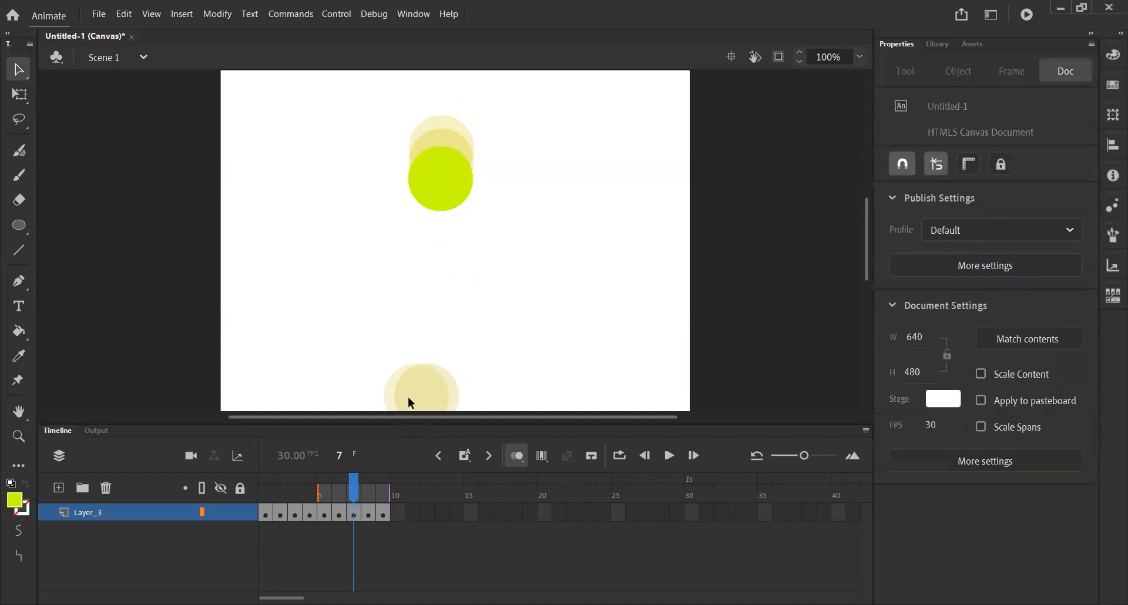
pyautogui.click(366, 510)
pyautogui.moveTo(428, 402); pyautogui.dragTo(449, 202)
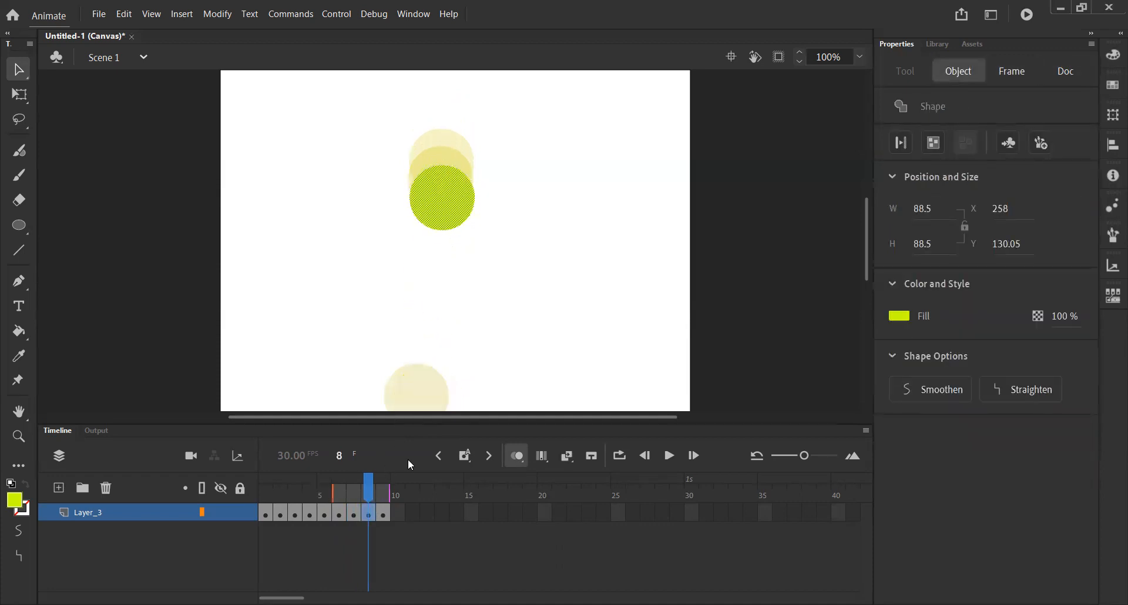
pyautogui.click(383, 510)
pyautogui.moveTo(426, 379); pyautogui.dragTo(448, 210)
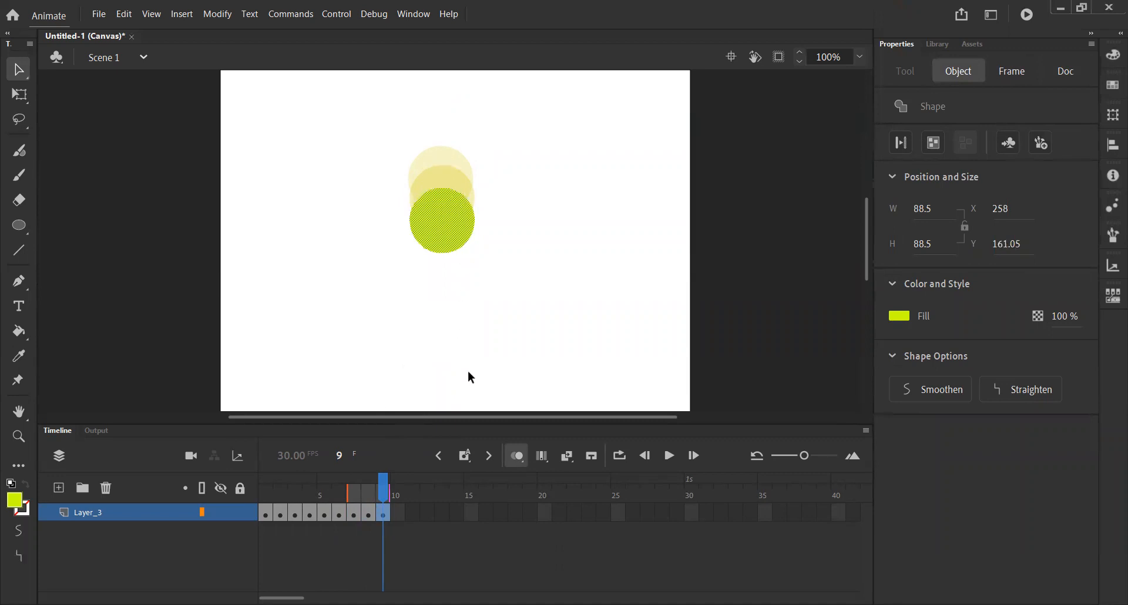
# - Add keyframes at frames 10 to 14, lowering the circle in each until it reaches about Y 383 at the stage's lower edge
pyautogui.click(465, 456)
pyautogui.moveTo(454, 237); pyautogui.dragTo(458, 387)
pyautogui.click(465, 461)
pyautogui.click(464, 456)
pyautogui.click(464, 459)
pyautogui.click(463, 456)
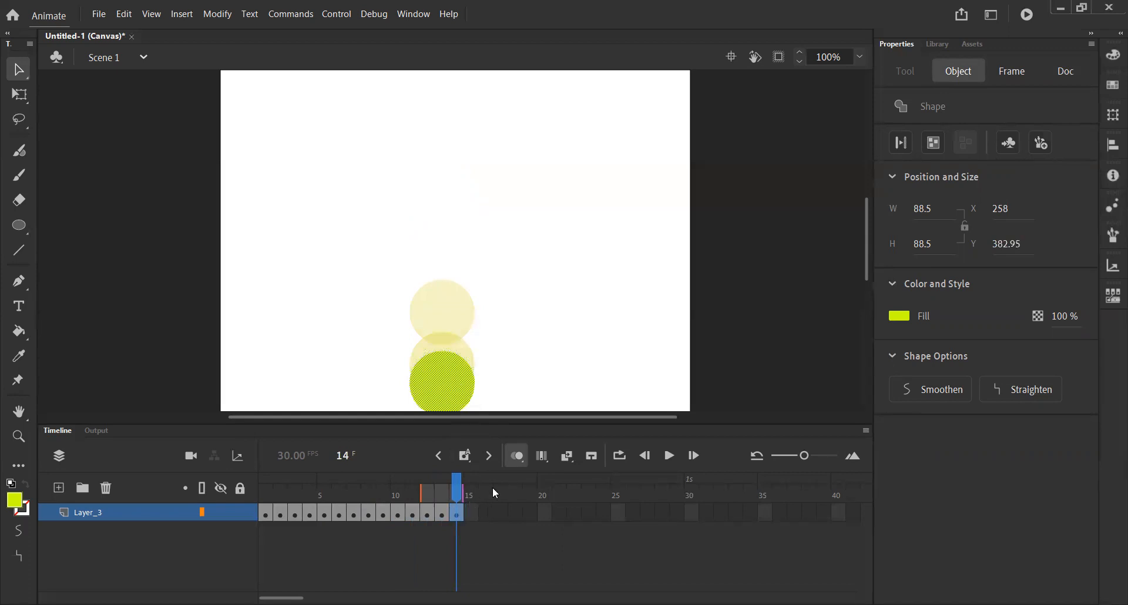
# - Add a keyframe at frame 15 and squash the circle with Free Transform to about 72.5 high, at about Y 394
pyautogui.click(462, 455)
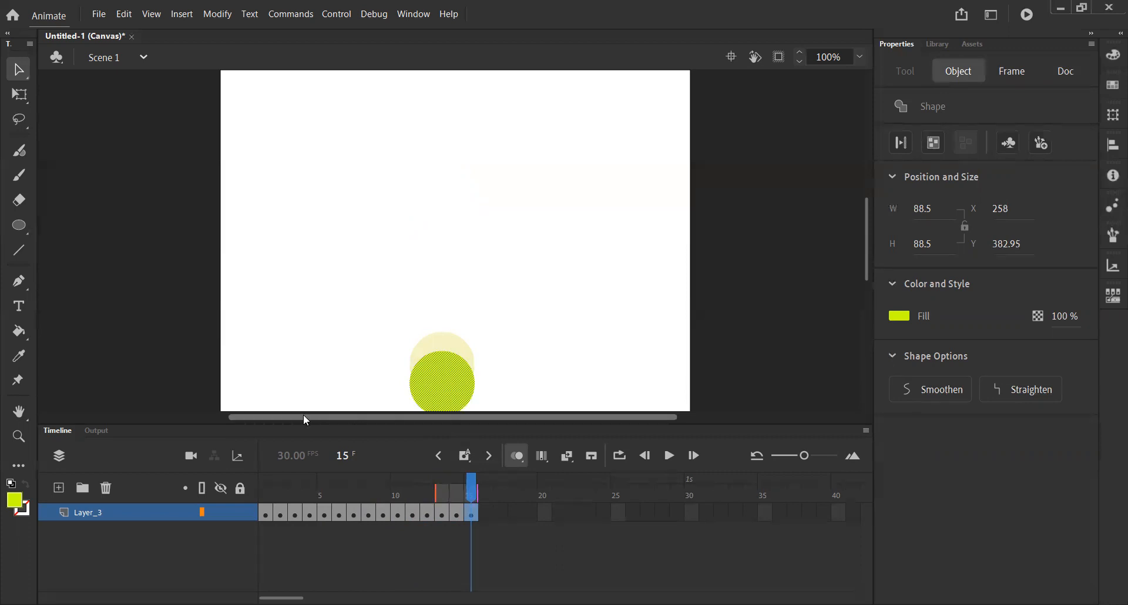
pyautogui.click(22, 95)
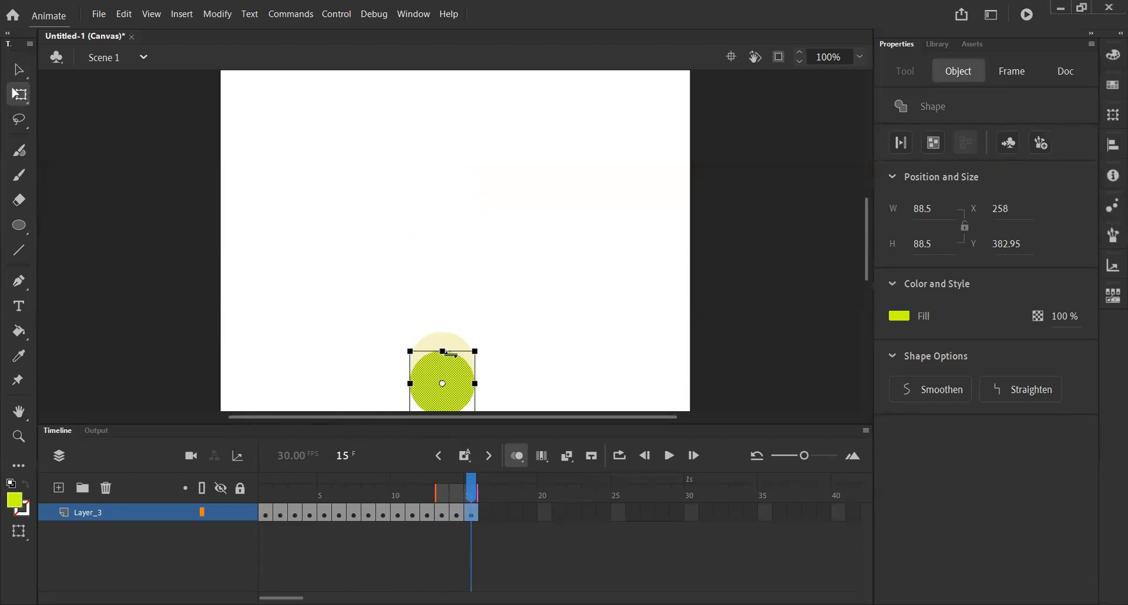
pyautogui.moveTo(443, 350); pyautogui.dragTo(443, 357)
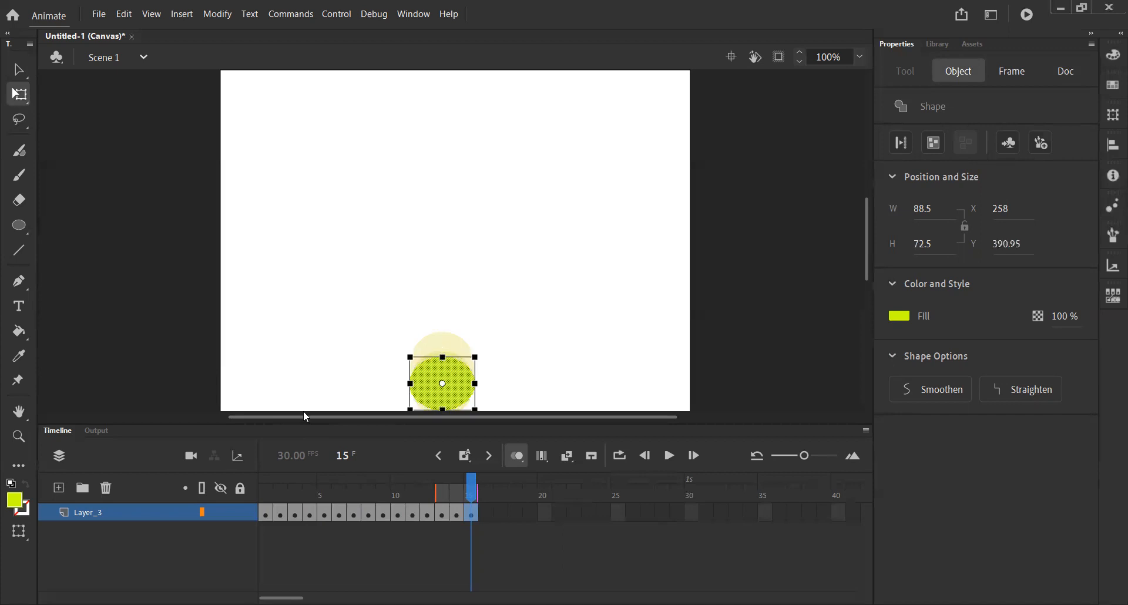
pyautogui.moveTo(429, 395); pyautogui.dragTo(429, 397)
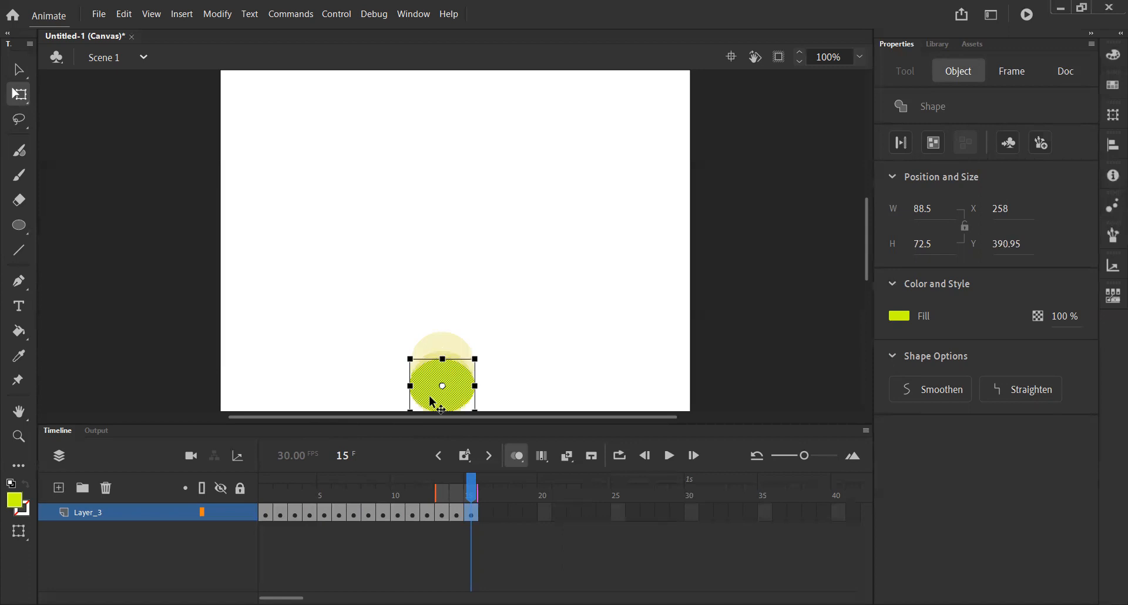
# - Add a keyframe at frame 16 with the circle squashed to about 56.5 high at about Y 409, and repeat that pose in a keyframe at frame 17
pyautogui.click(464, 459)
pyautogui.moveTo(443, 357); pyautogui.dragTo(431, 387)
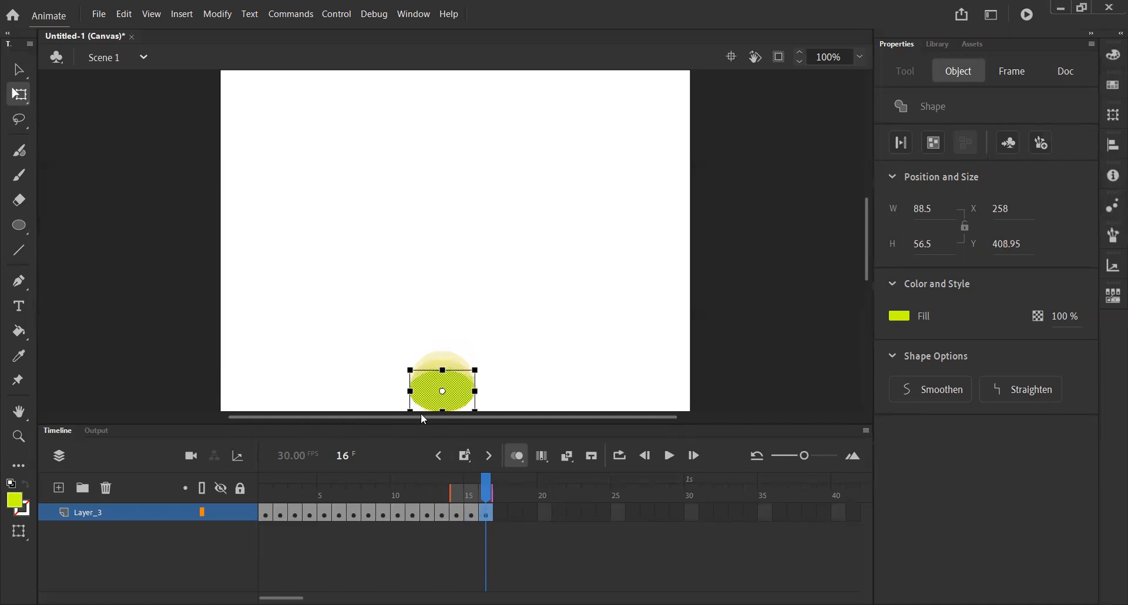
pyautogui.click(461, 456)
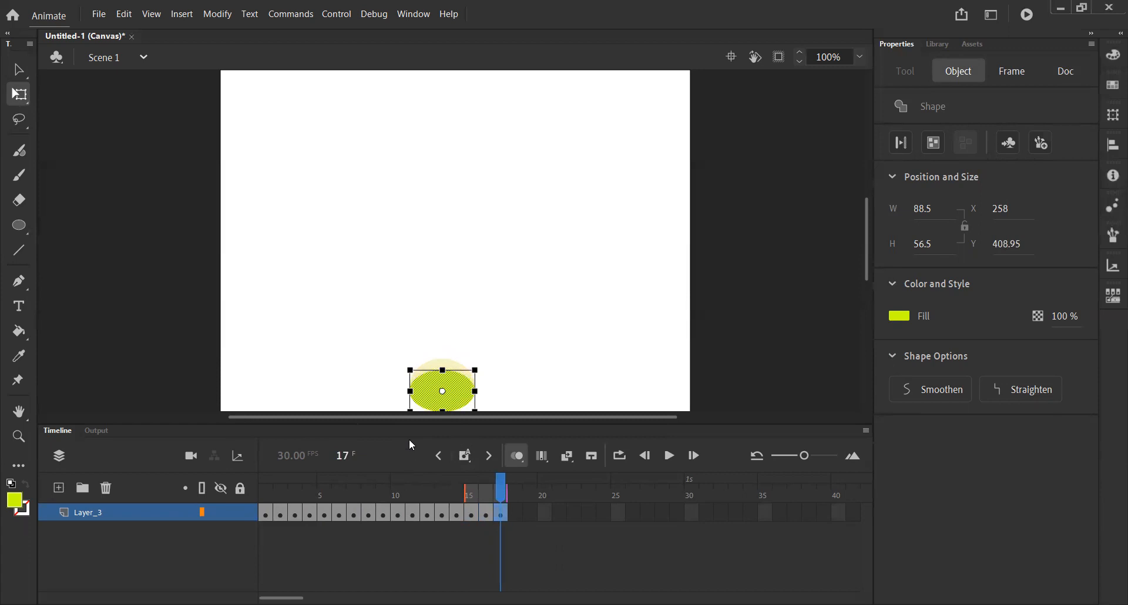
# - Turn off Onion Skin and scrub through frames 1 to 17 to review the fall, ending at frame 1
pyautogui.moveTo(501, 483); pyautogui.dragTo(264, 484)
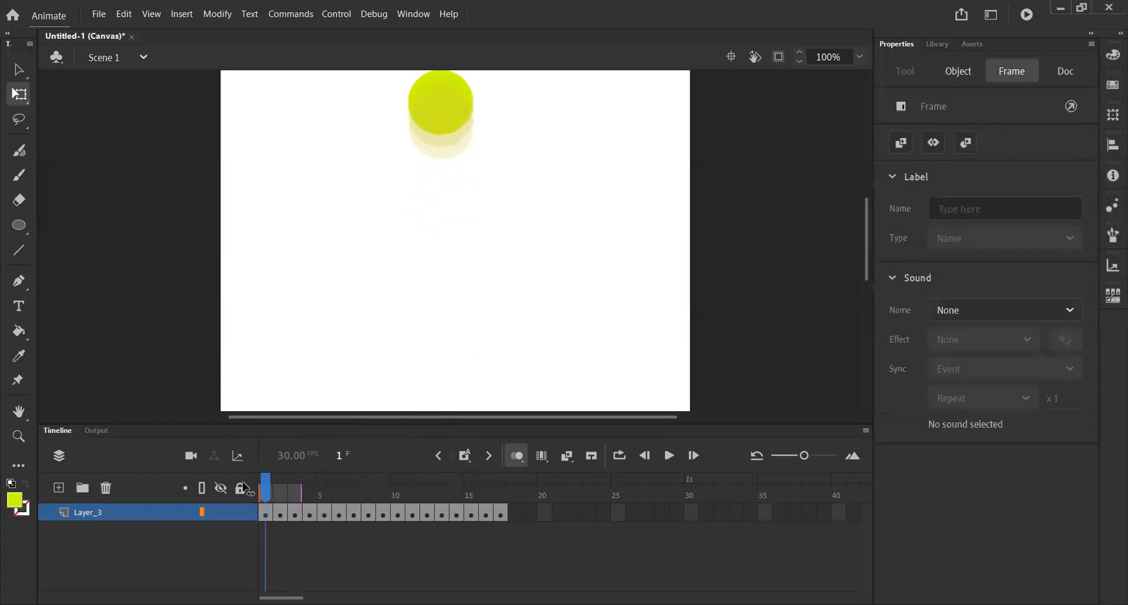
pyautogui.click(517, 456)
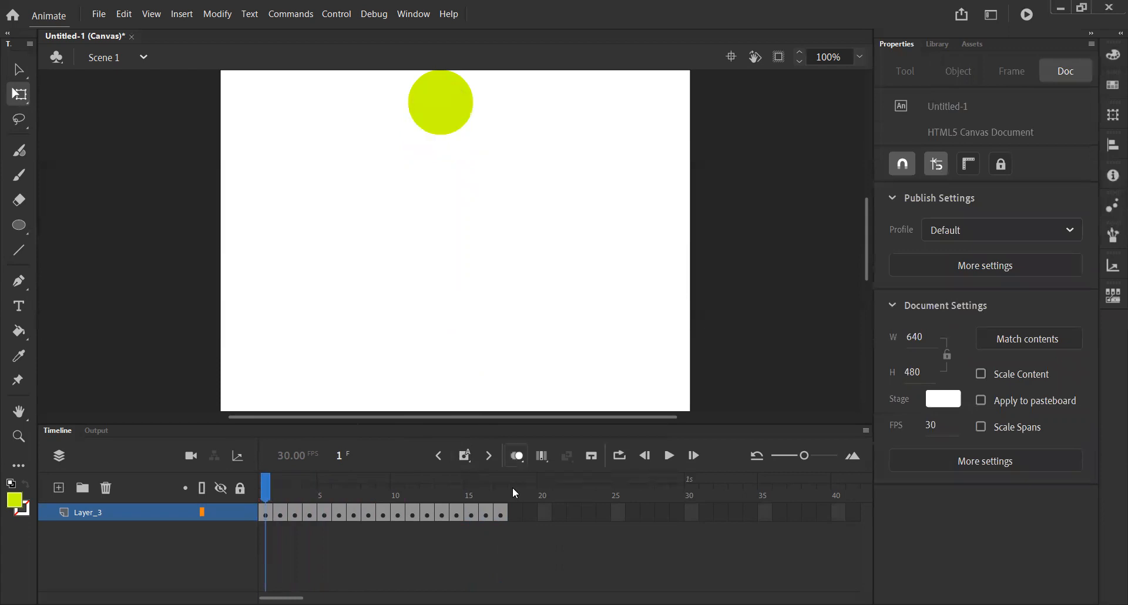
pyautogui.moveTo(264, 488); pyautogui.dragTo(509, 489)
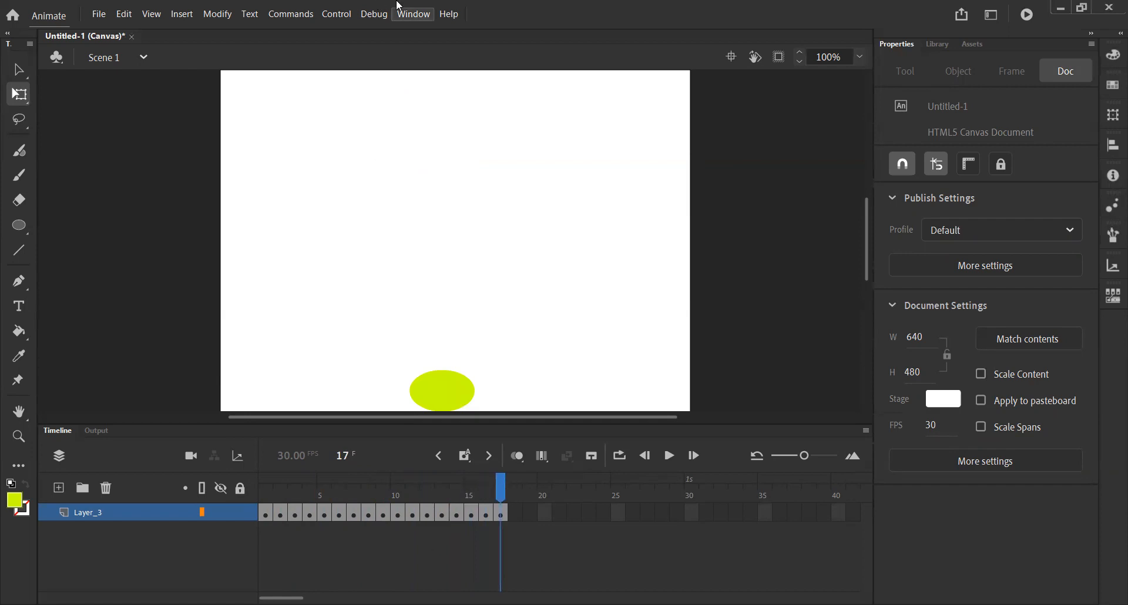
pyautogui.moveTo(503, 494); pyautogui.dragTo(243, 500)
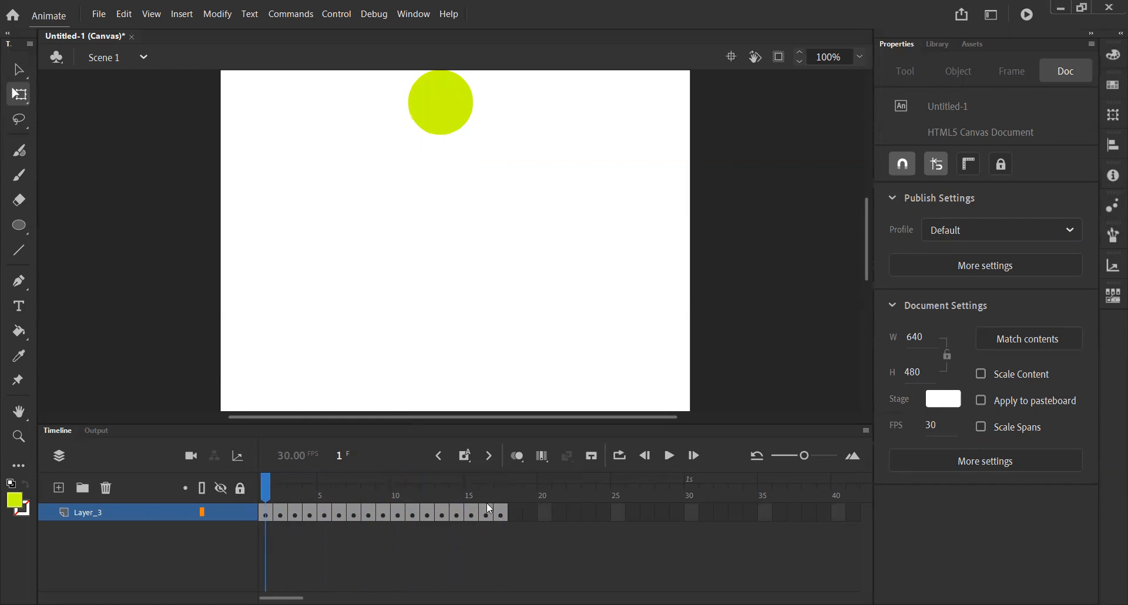
pyautogui.click(506, 510)
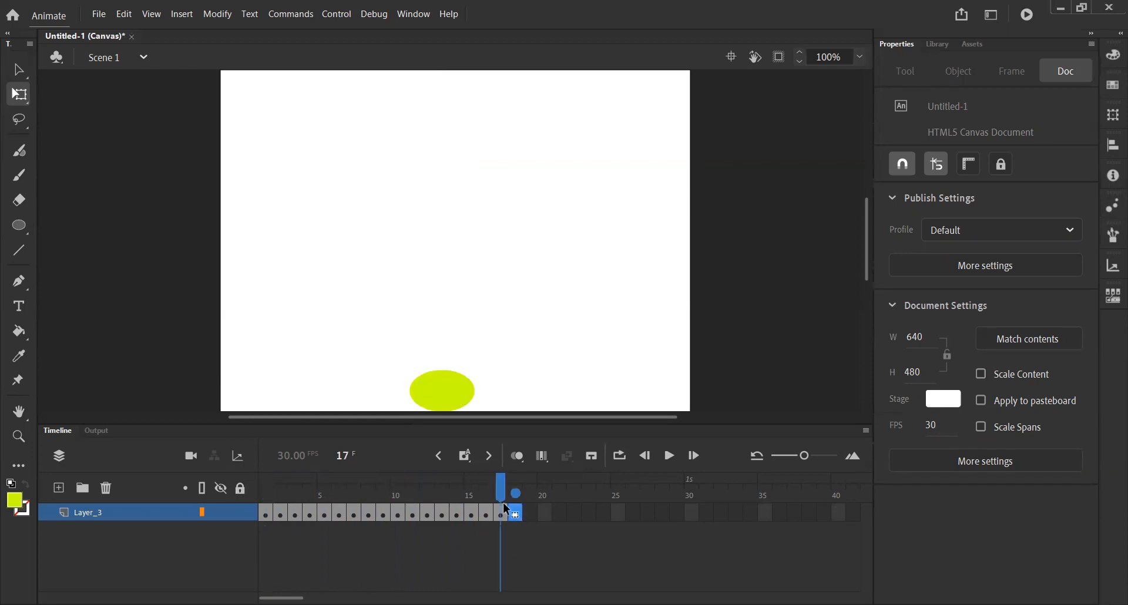
pyautogui.click(465, 455)
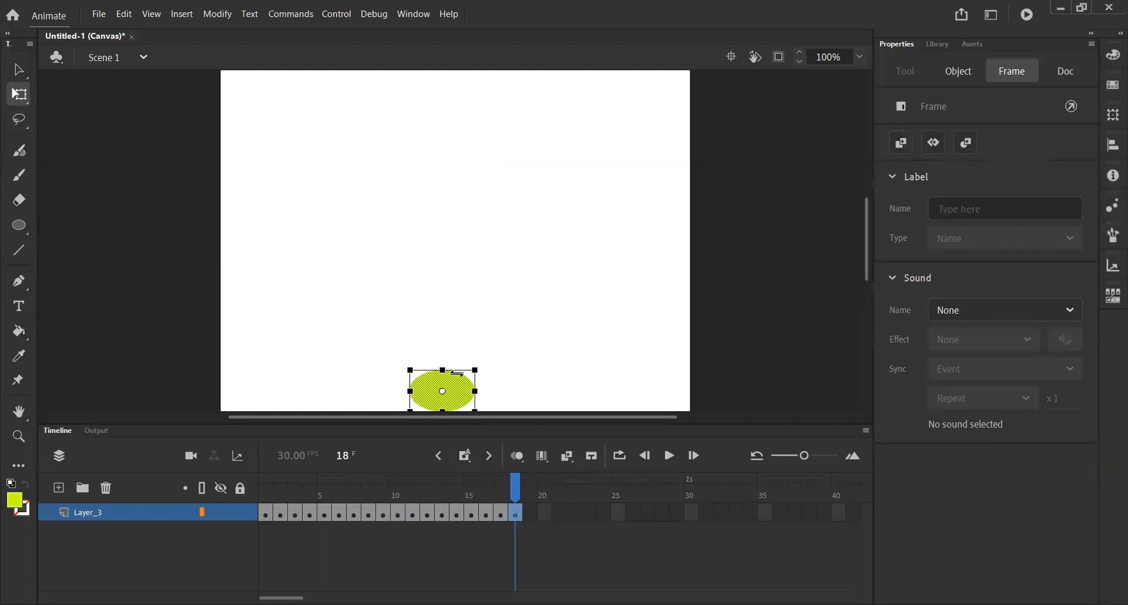
pyautogui.rightClick(519, 512)
pyautogui.click(609, 220)
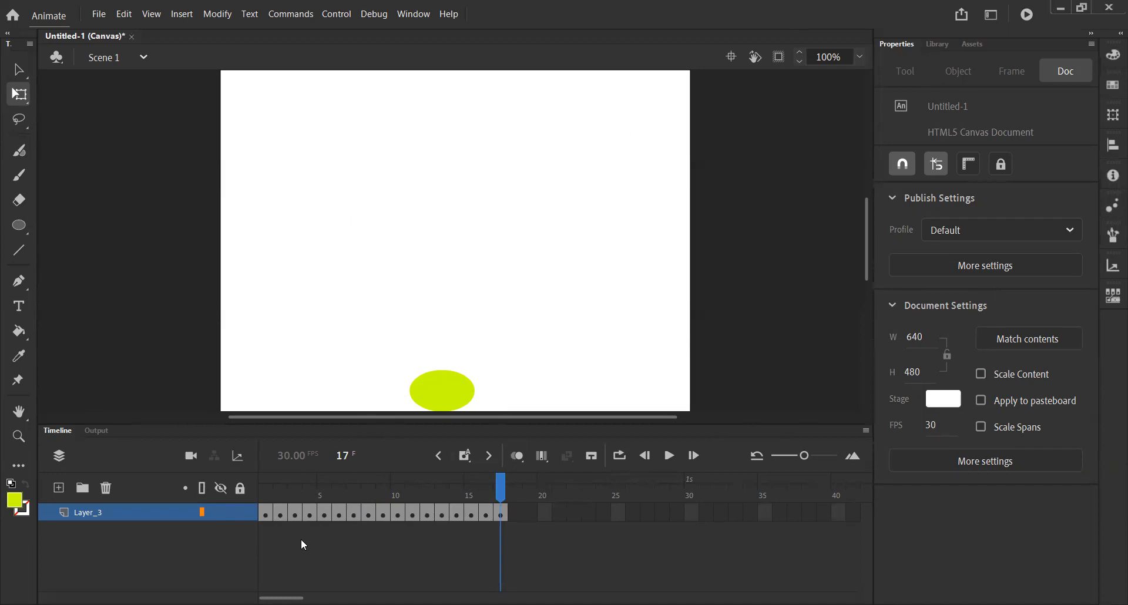
# - Copy frames 1 to 17 of the circle's layer and paste them starting at frame 18
pyautogui.moveTo(272, 516); pyautogui.dragTo(512, 515)
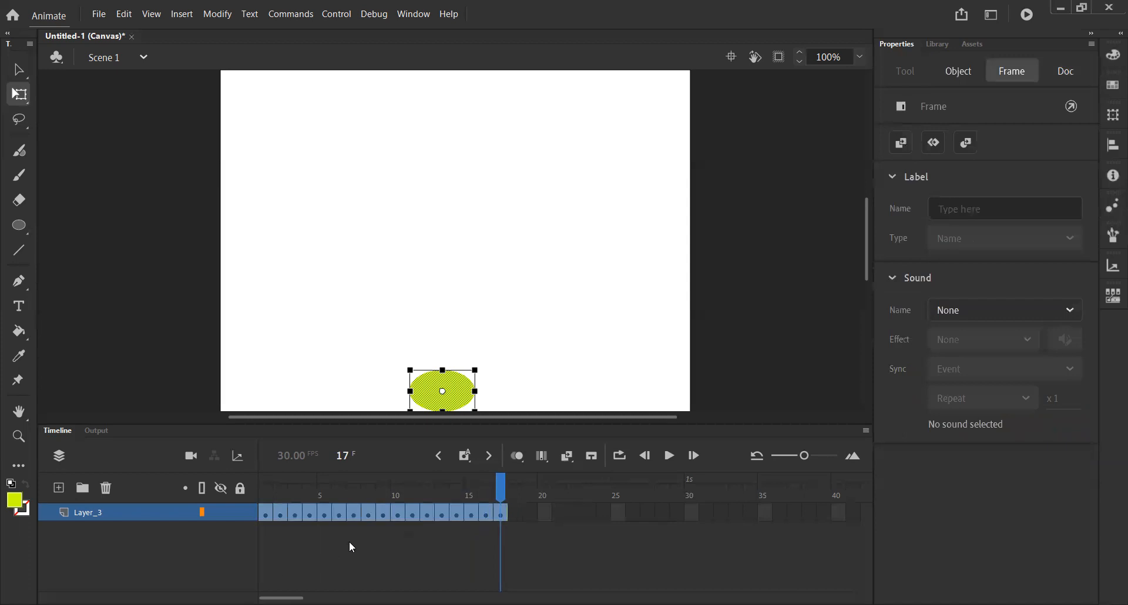
pyautogui.rightClick(504, 513)
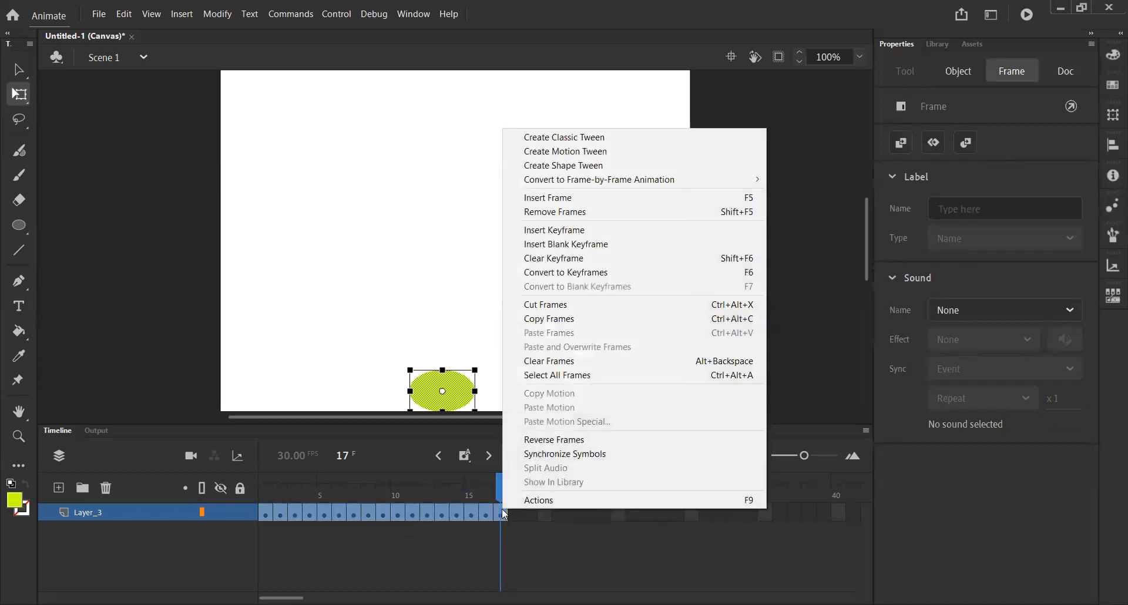
pyautogui.click(574, 319)
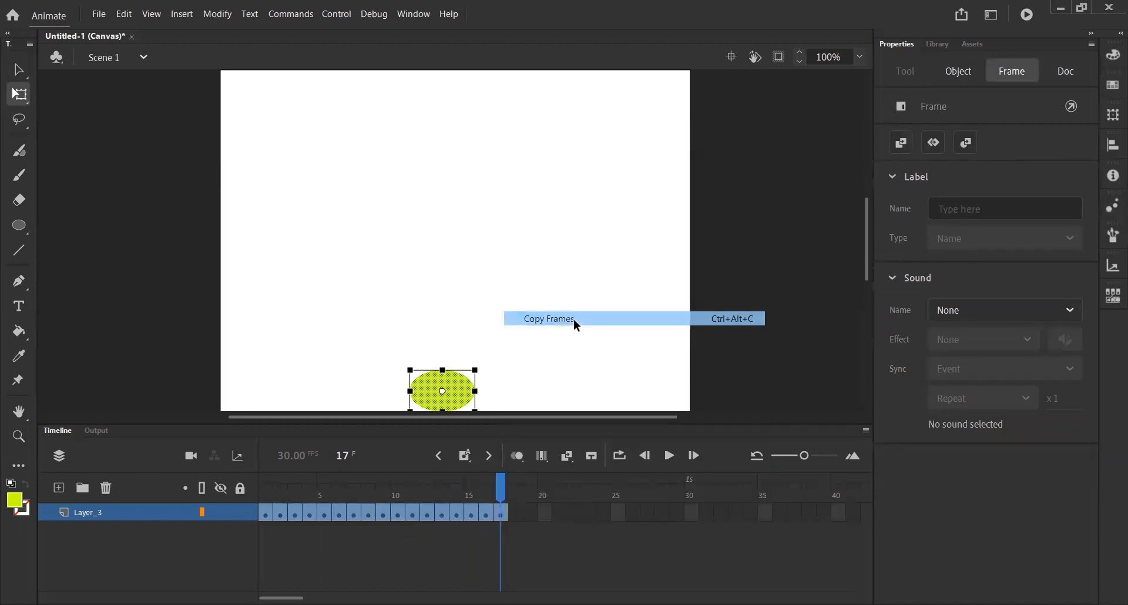
pyautogui.click(515, 513)
pyautogui.rightClick(517, 513)
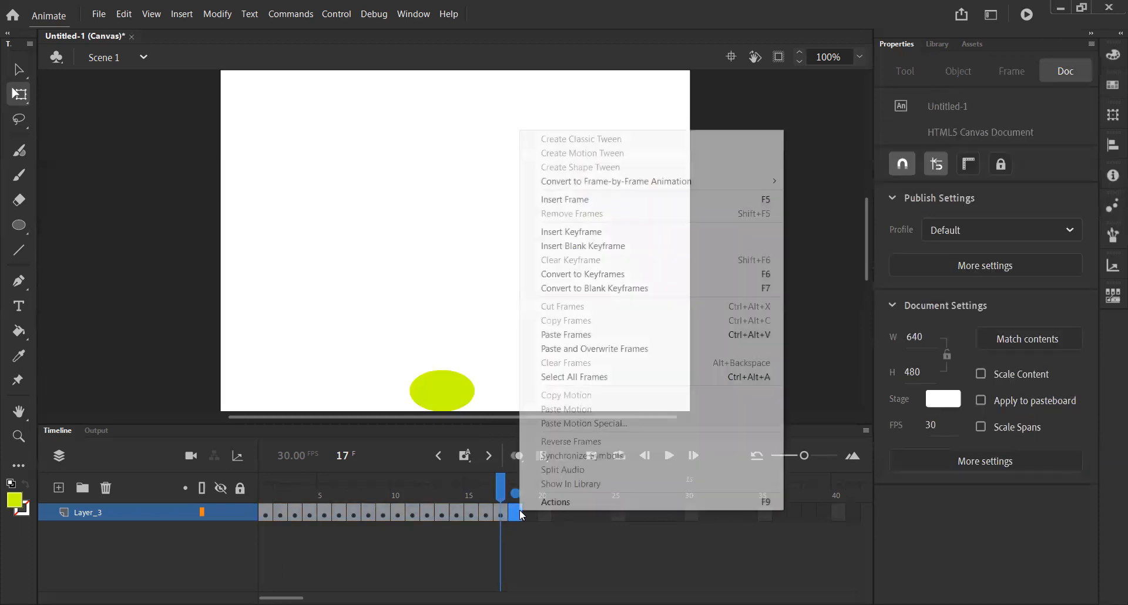
pyautogui.click(515, 522)
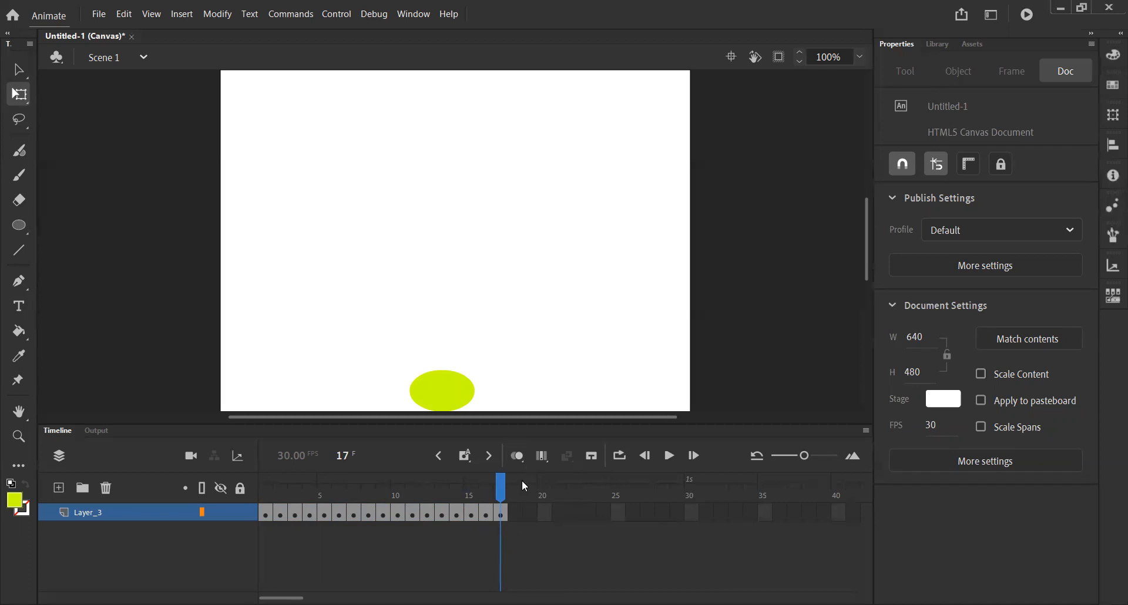
pyautogui.rightClick(514, 509)
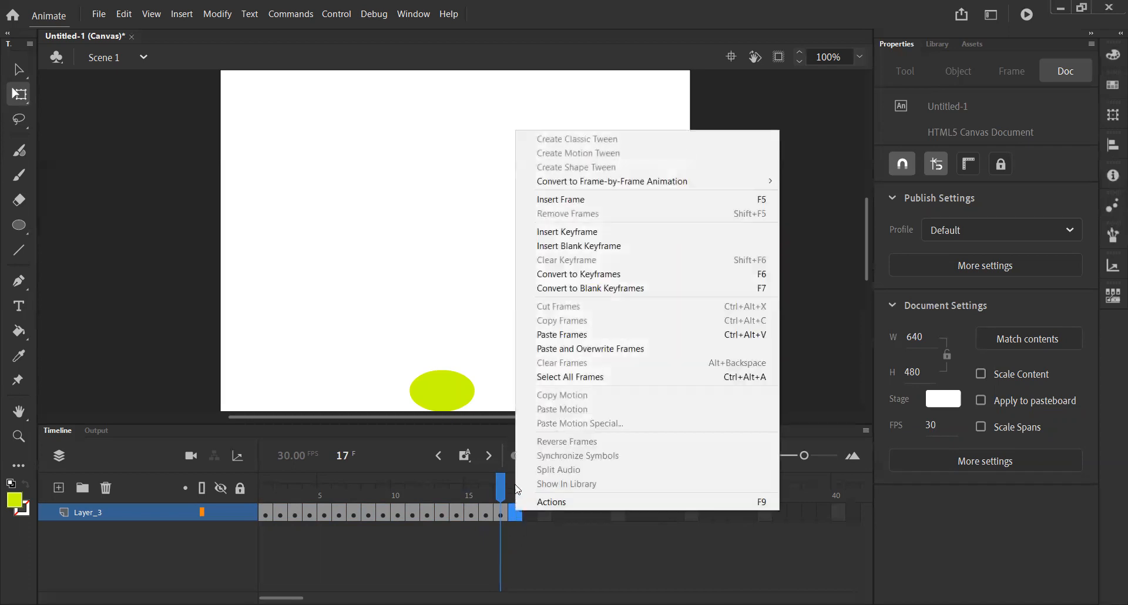
pyautogui.click(581, 335)
pyautogui.moveTo(500, 496)
pyautogui.mouseDown()
pyautogui.moveTo(261, 500)
pyautogui.moveTo(748, 505)
pyautogui.moveTo(265, 505)
pyautogui.moveTo(513, 509)
pyautogui.mouseUp()
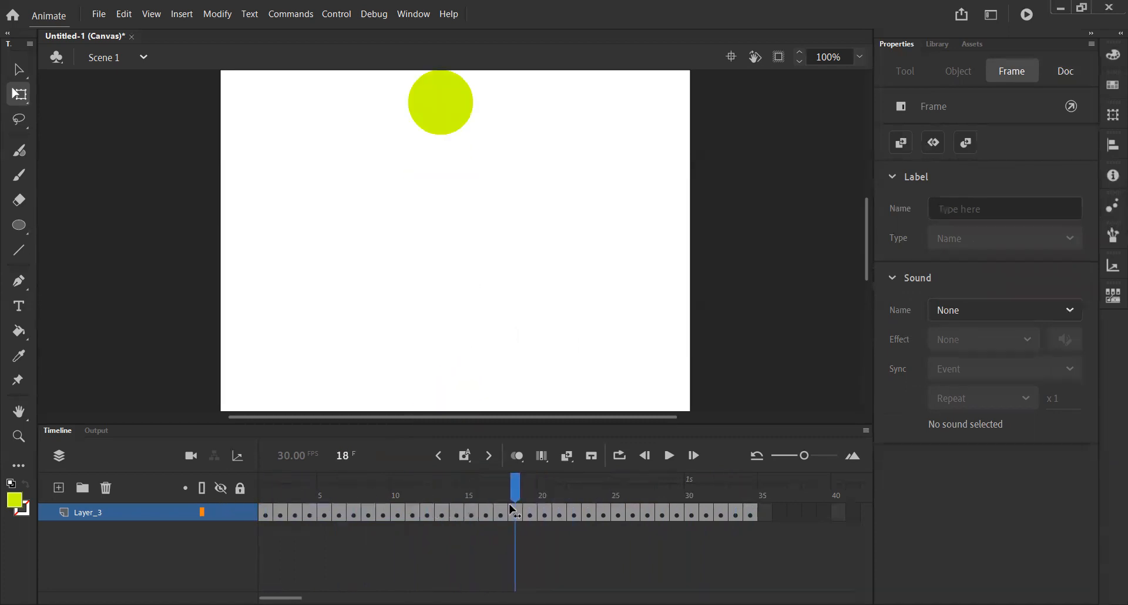
pyautogui.click(334, 122)
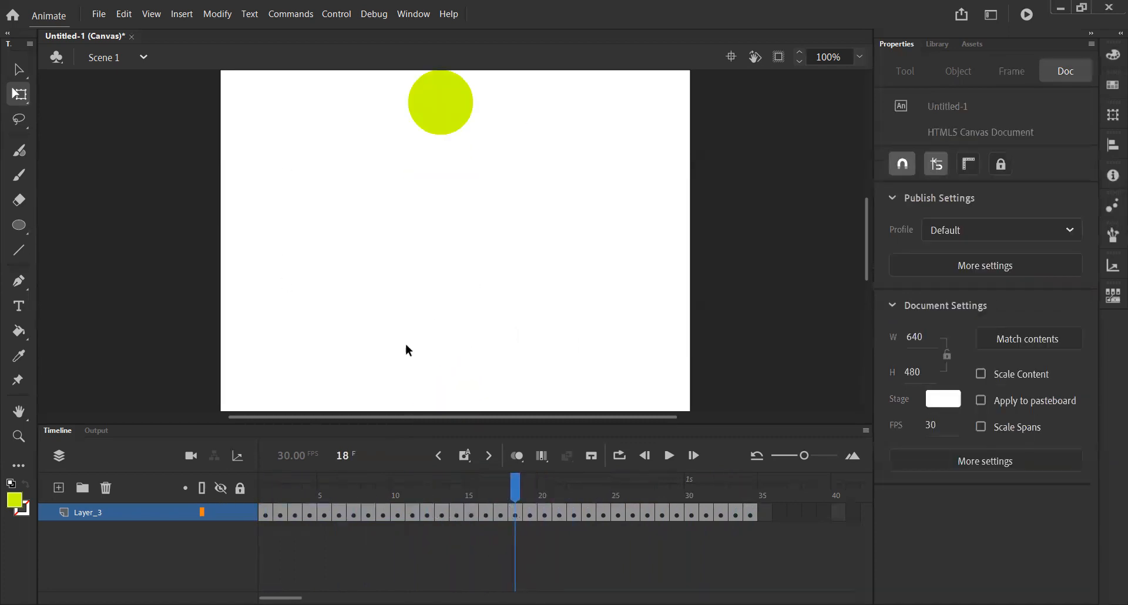
# - Reverse the order of the pasted frames 18 to 34 so the circle rises again
pyautogui.moveTo(522, 513); pyautogui.dragTo(758, 514)
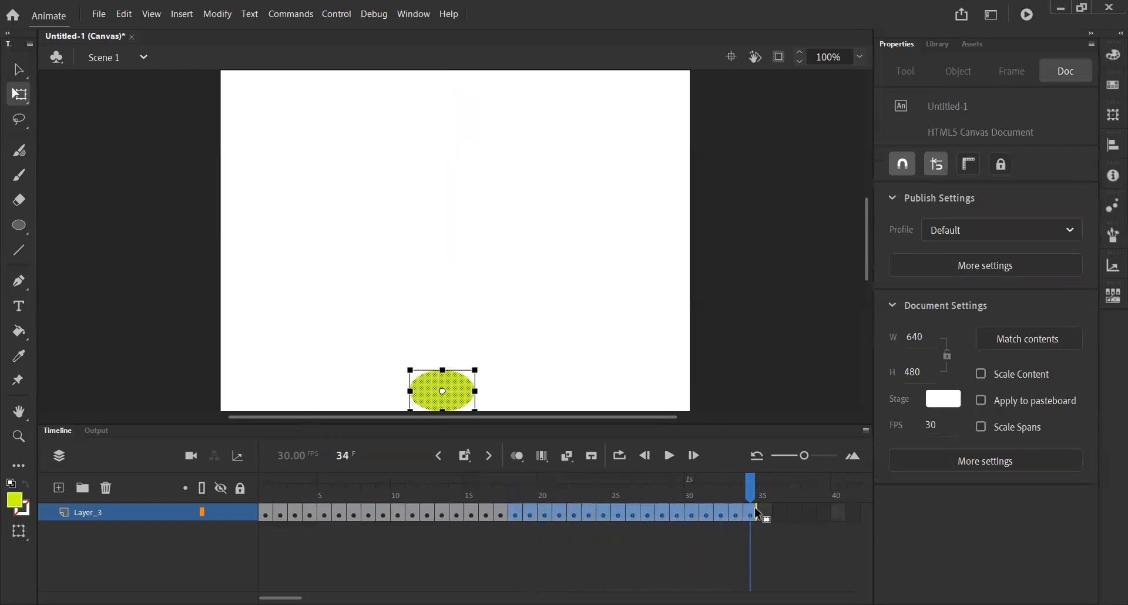
pyautogui.rightClick(745, 509)
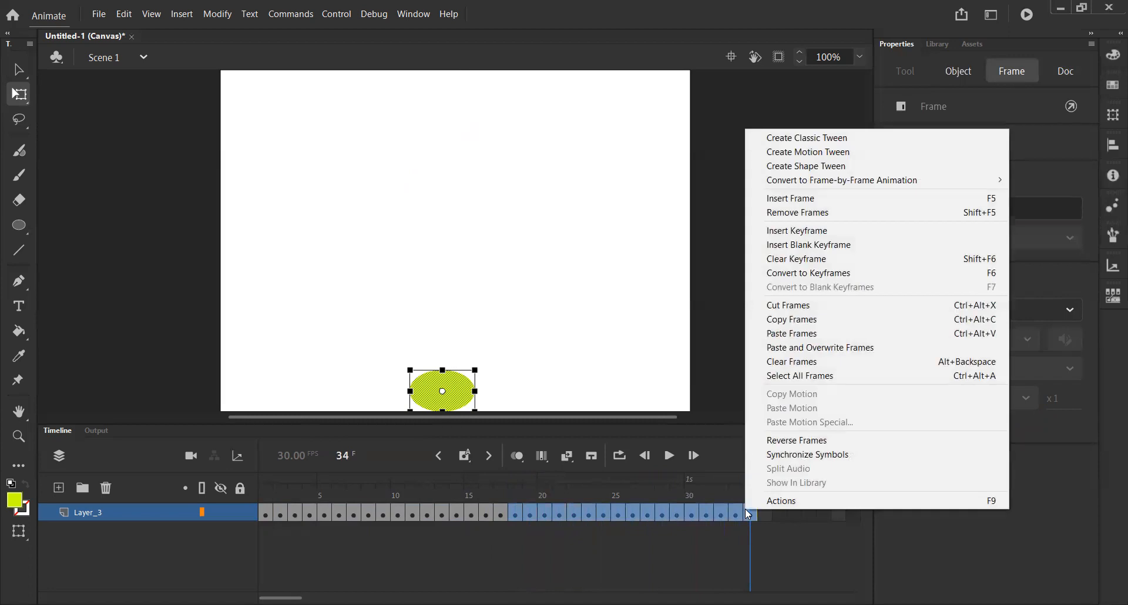
pyautogui.click(802, 447)
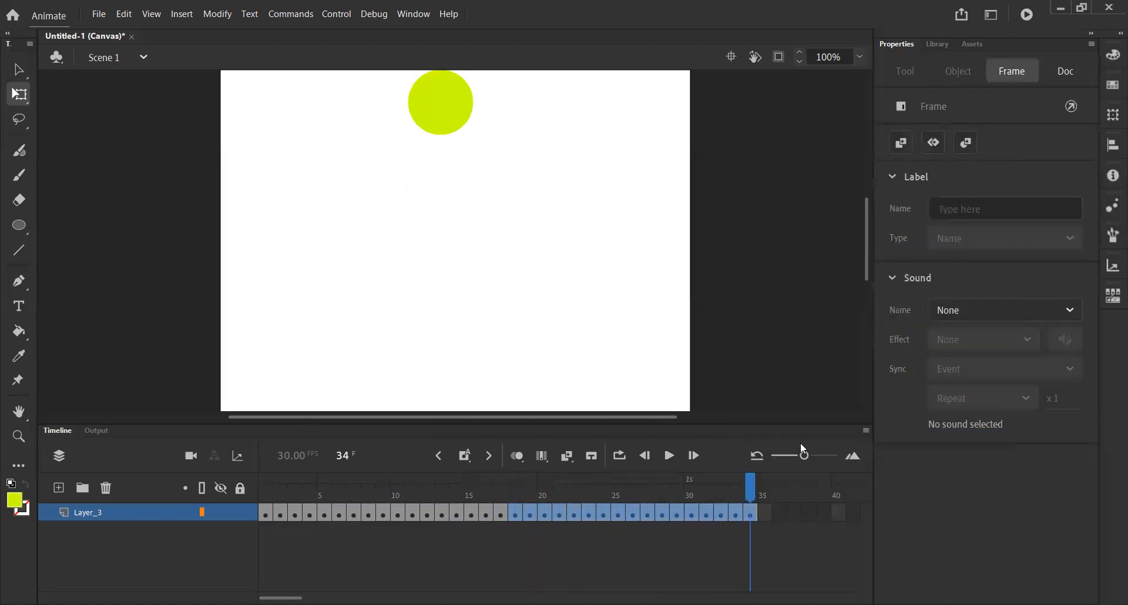
# - Return to frame 1 and play the complete bounce animation
pyautogui.moveTo(754, 498); pyautogui.dragTo(240, 499)
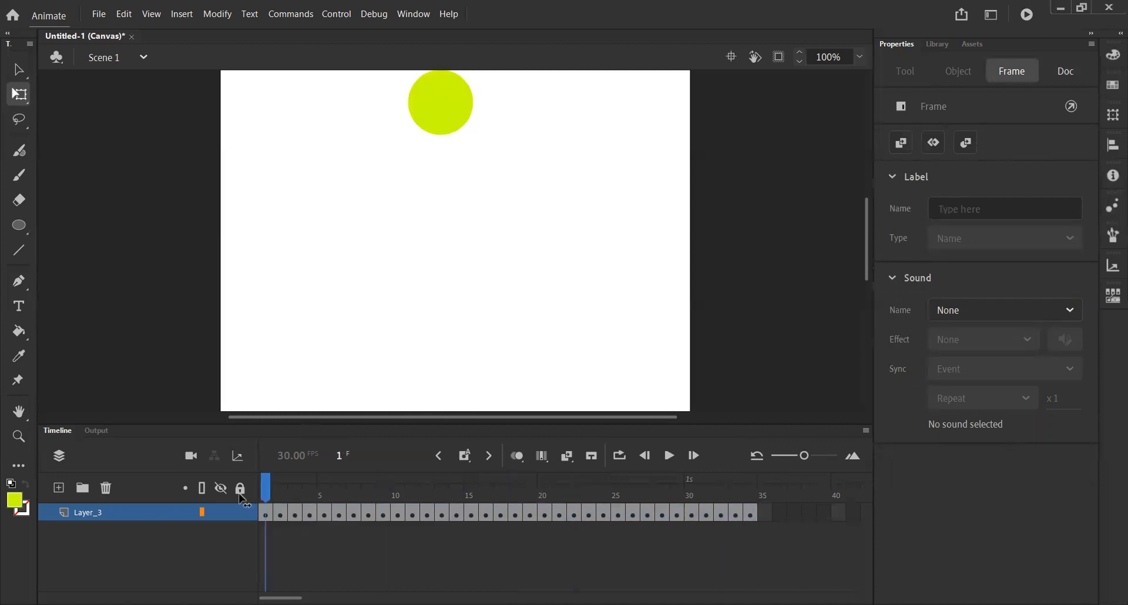
pyautogui.moveTo(266, 486)
pyautogui.mouseDown()
pyautogui.moveTo(778, 483)
pyautogui.moveTo(276, 486)
pyautogui.moveTo(726, 495)
pyautogui.moveTo(277, 488)
pyautogui.moveTo(705, 488)
pyautogui.moveTo(343, 523)
pyautogui.moveTo(278, 508)
pyautogui.moveTo(819, 508)
pyautogui.moveTo(261, 507)
pyautogui.mouseUp()
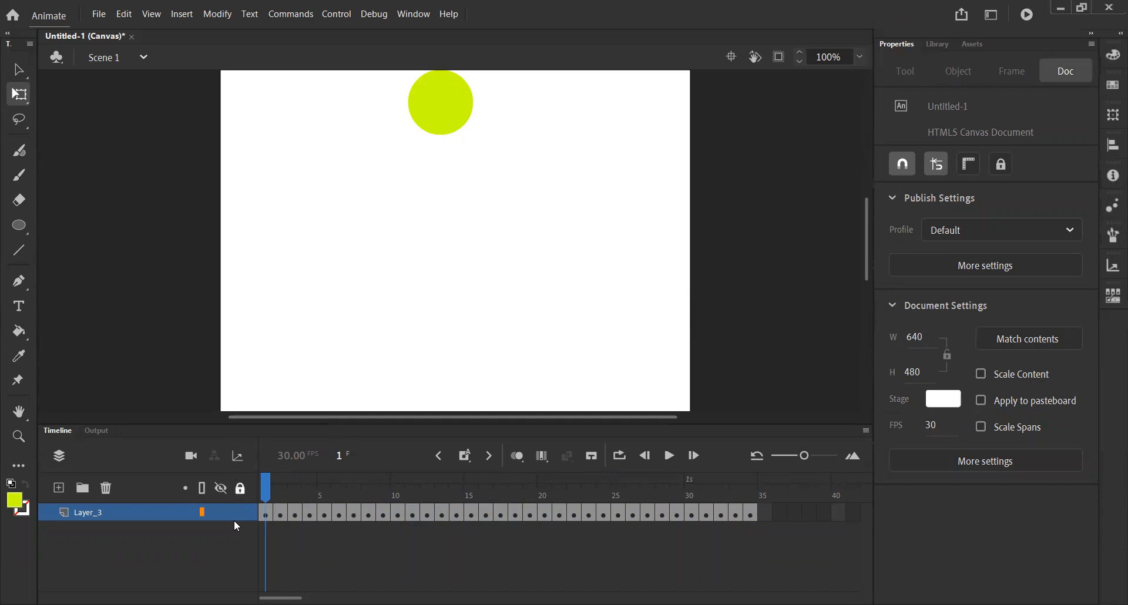
pyautogui.click(674, 457)
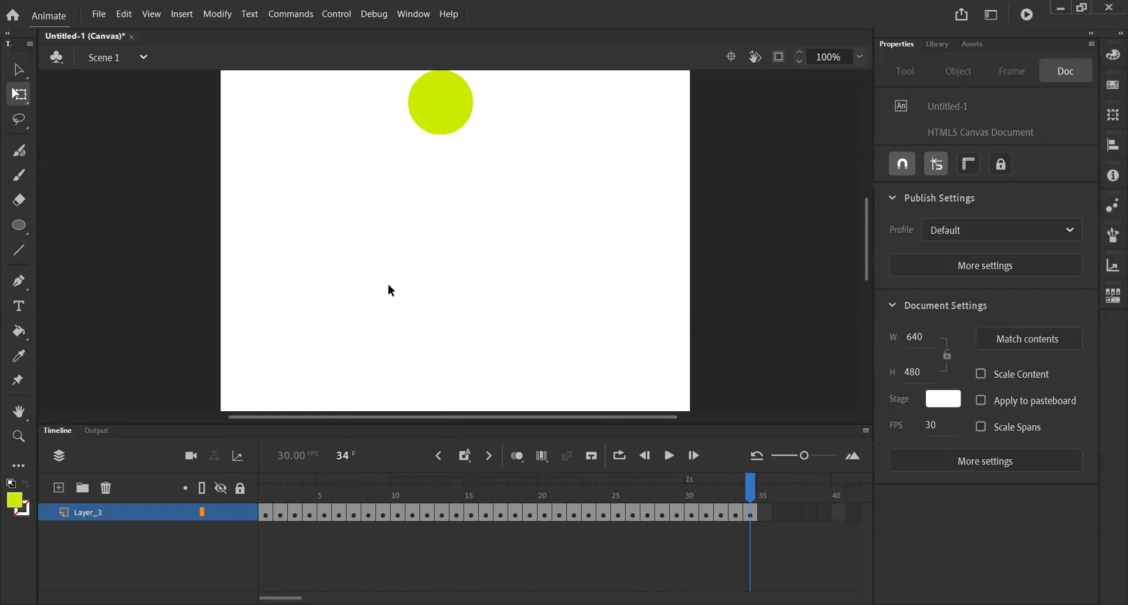
# - Examine the export formats available for the animation, including Export Video/Media, without exporting
pyautogui.click(97, 19)
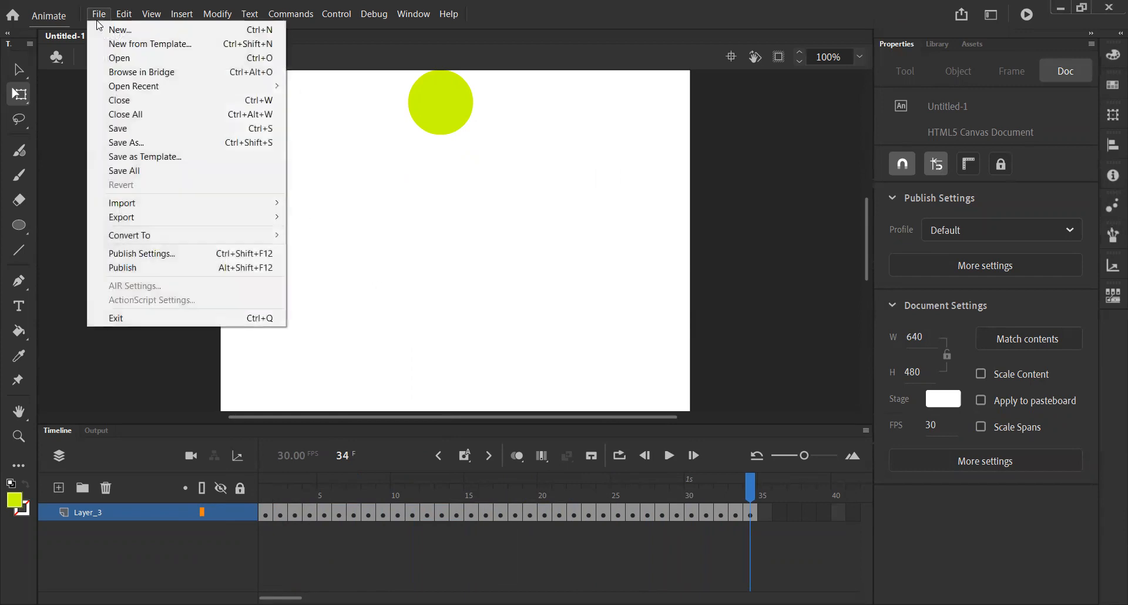
pyautogui.moveTo(268, 217)
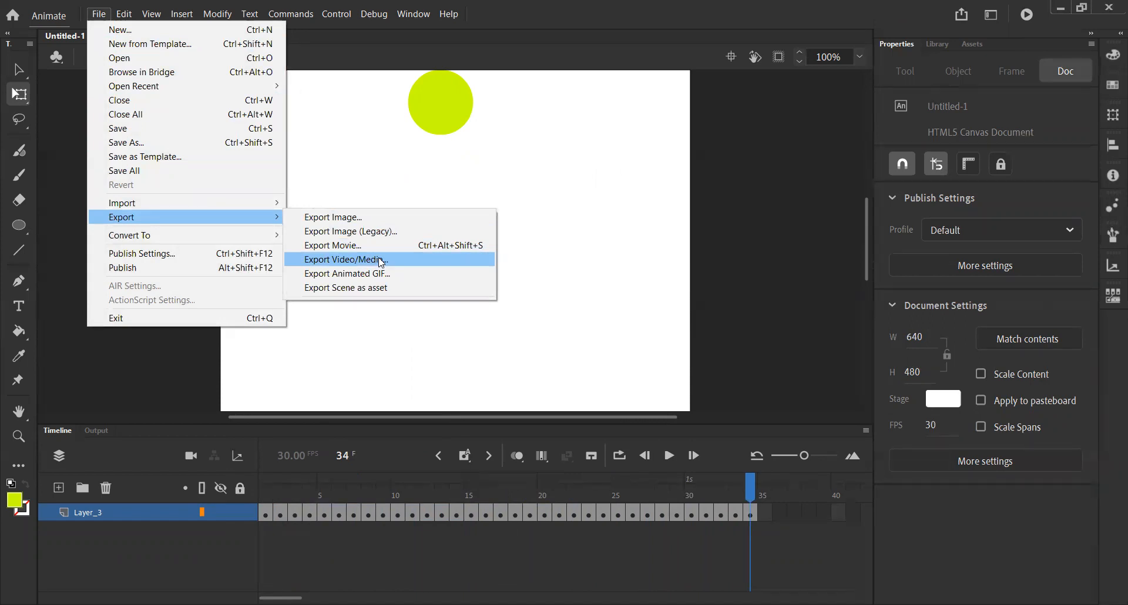
pyautogui.click(164, 364)
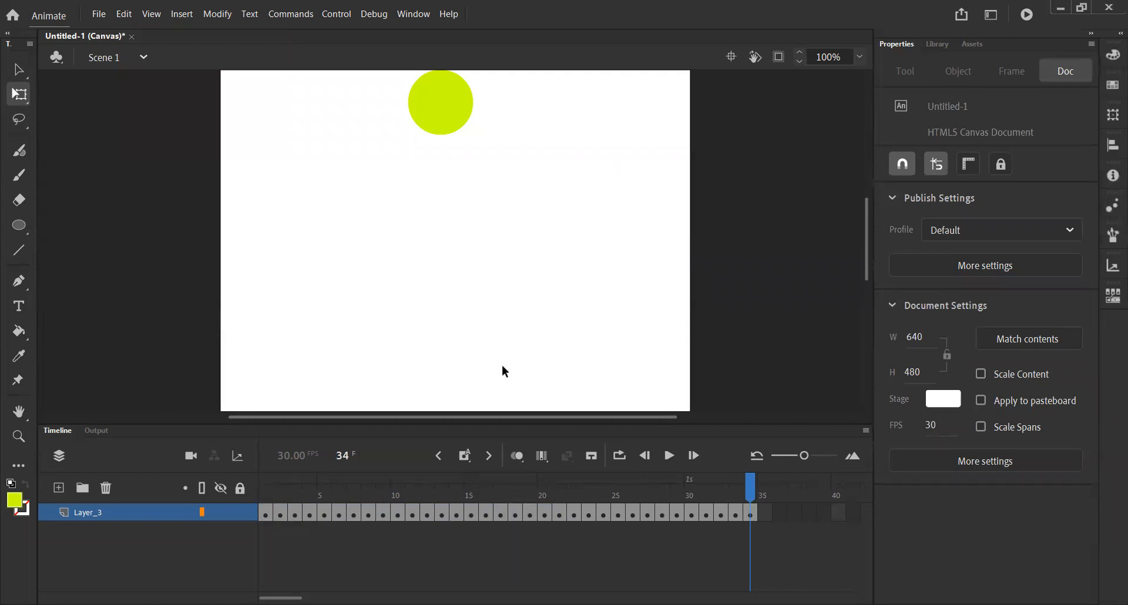
# - Scrub back and forth through the bounce animation to review its frames, ending at frame 1
pyautogui.moveTo(751, 493); pyautogui.dragTo(559, 493)
pyautogui.moveTo(646, 499); pyautogui.dragTo(280, 499)
pyautogui.moveTo(413, 498); pyautogui.dragTo(266, 498)
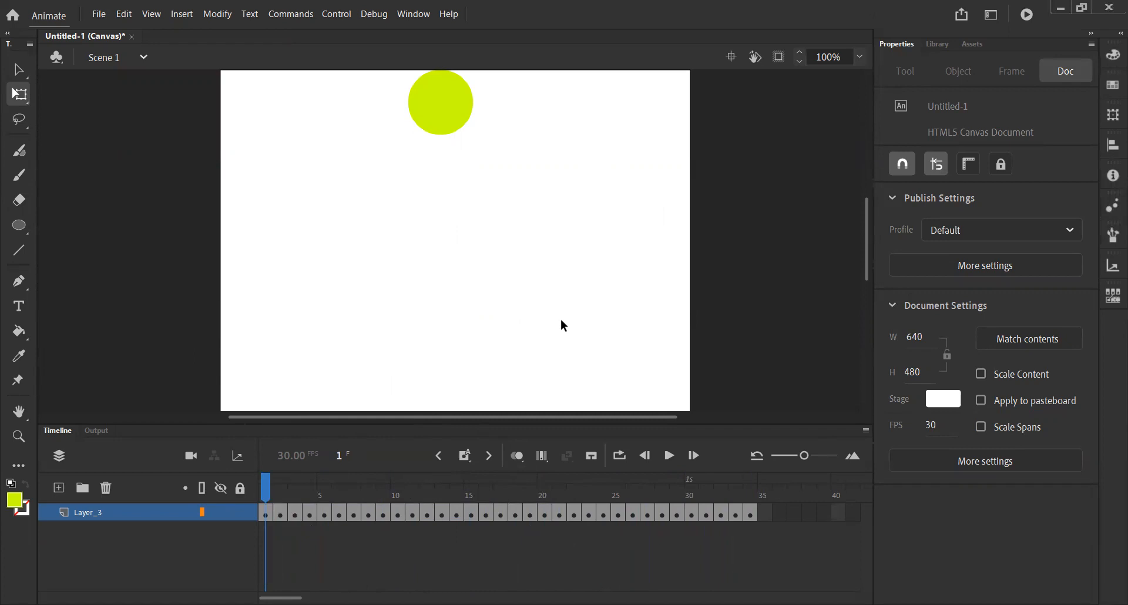
pyautogui.moveTo(267, 492)
pyautogui.mouseDown()
pyautogui.moveTo(587, 492)
pyautogui.moveTo(279, 497)
pyautogui.mouseUp()
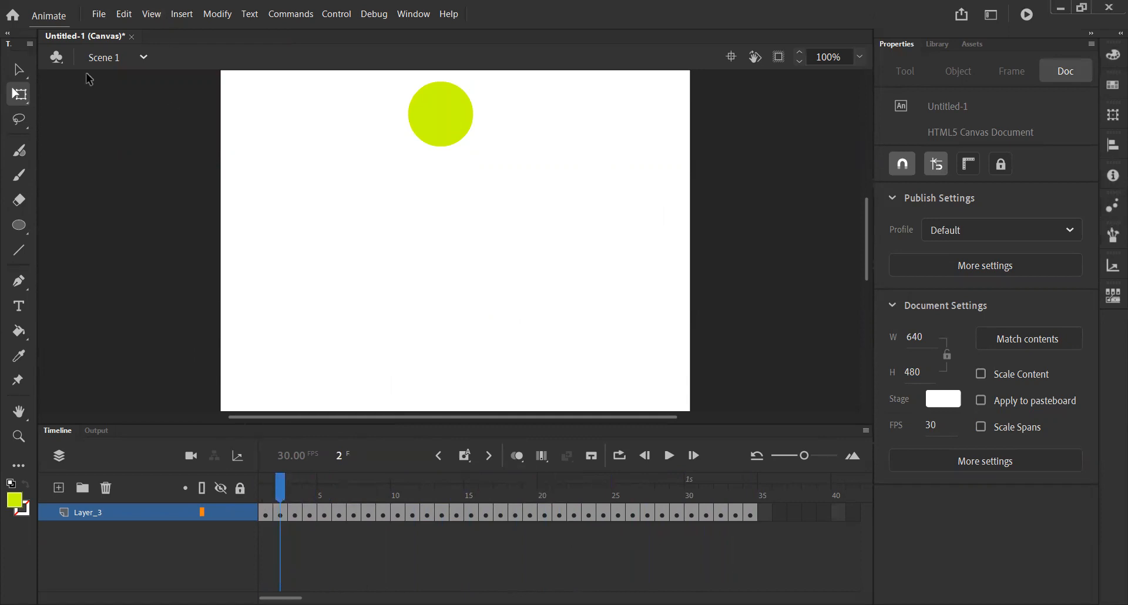
pyautogui.moveTo(282, 484)
pyautogui.mouseDown()
pyautogui.moveTo(486, 489)
pyautogui.moveTo(268, 494)
pyautogui.mouseUp()
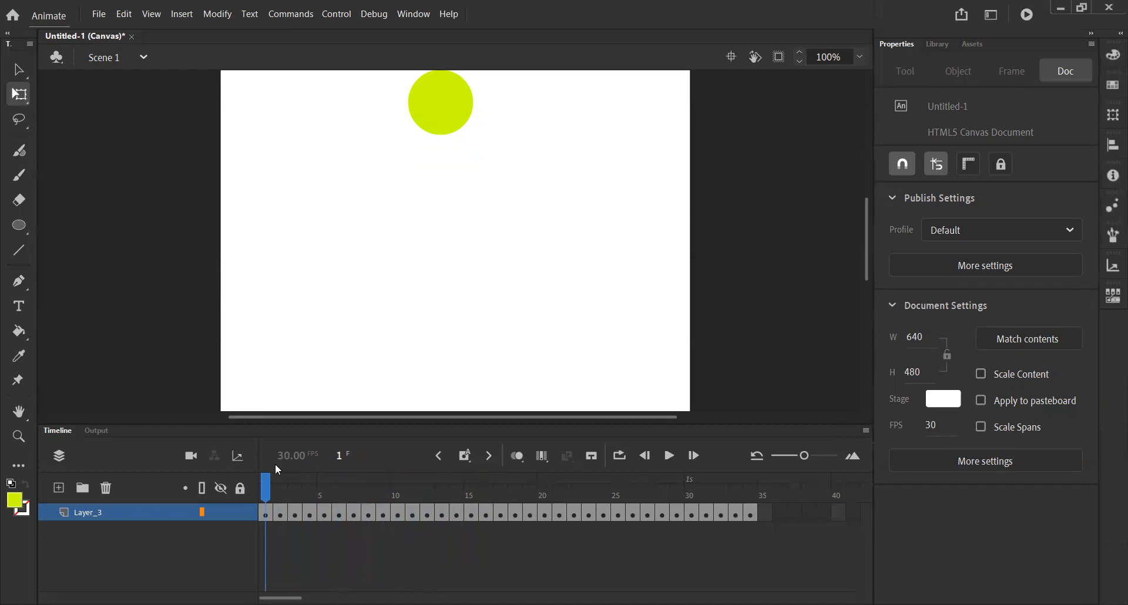
pyautogui.moveTo(263, 495); pyautogui.dragTo(707, 488)
pyautogui.moveTo(545, 489); pyautogui.dragTo(266, 489)
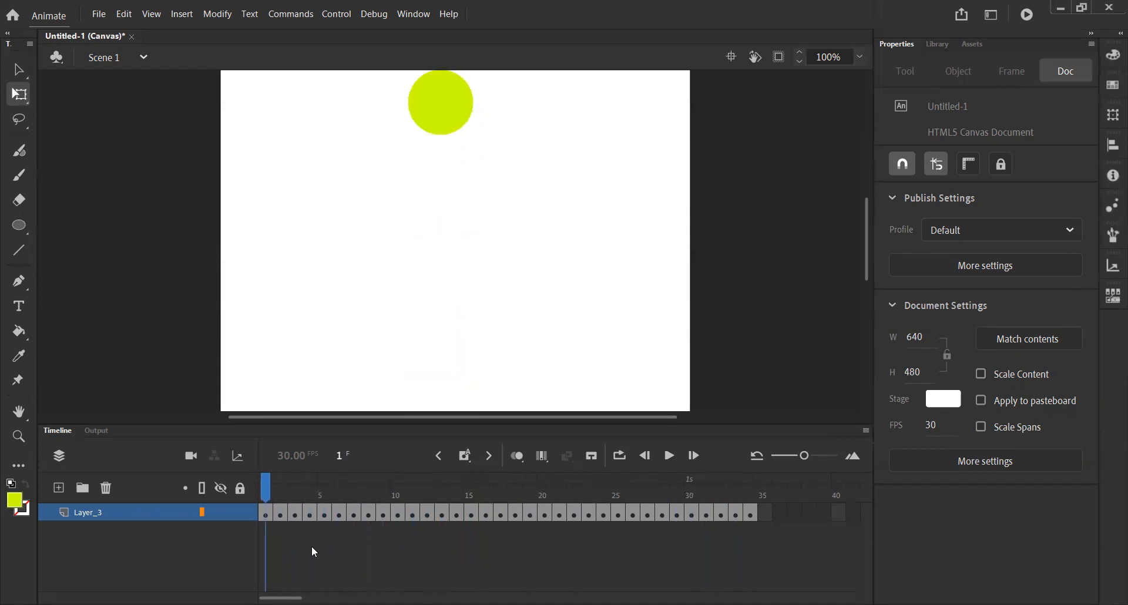